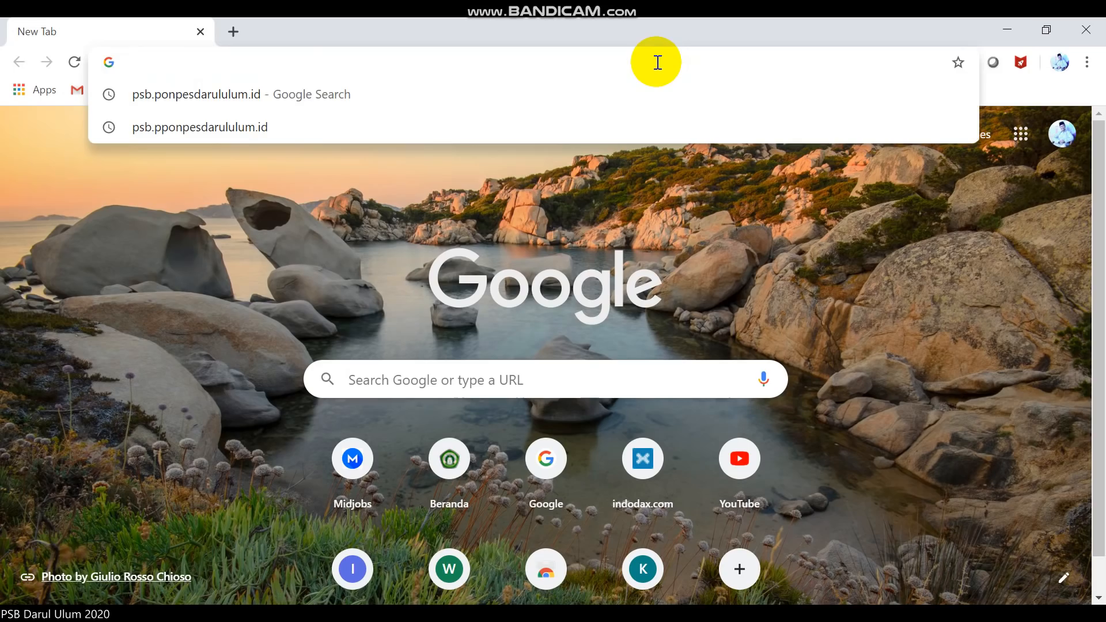
Go to the psb.ponpesdarululum.id school site and open its TES ONLINE page.
{"action": "type", "text": "ps"}
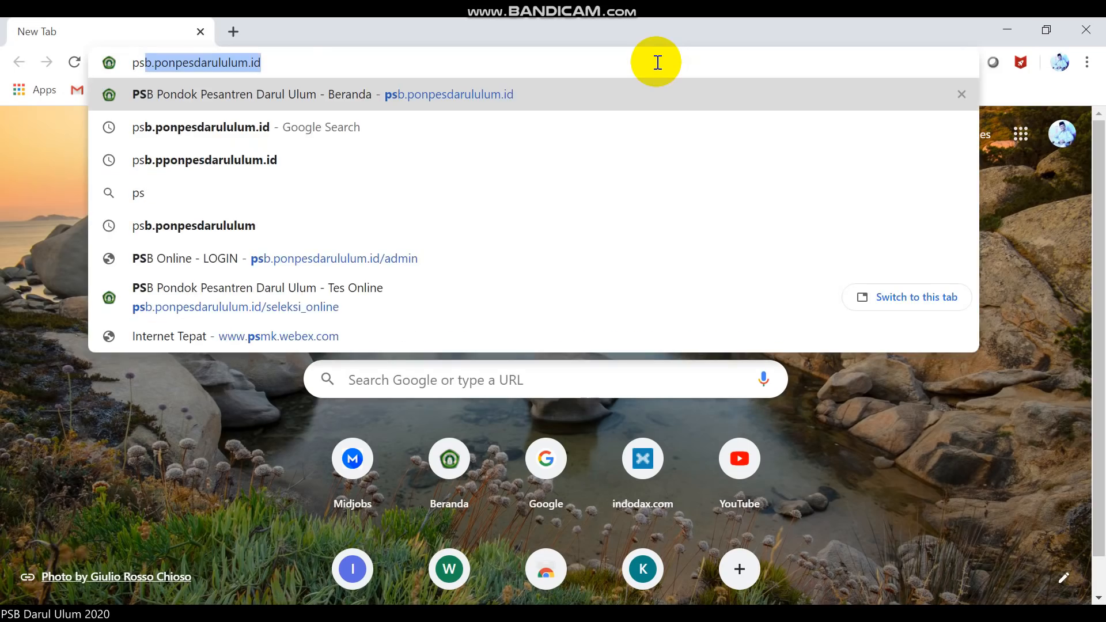
{"action": "type", "text": "b.ponpesdarululum.id"}
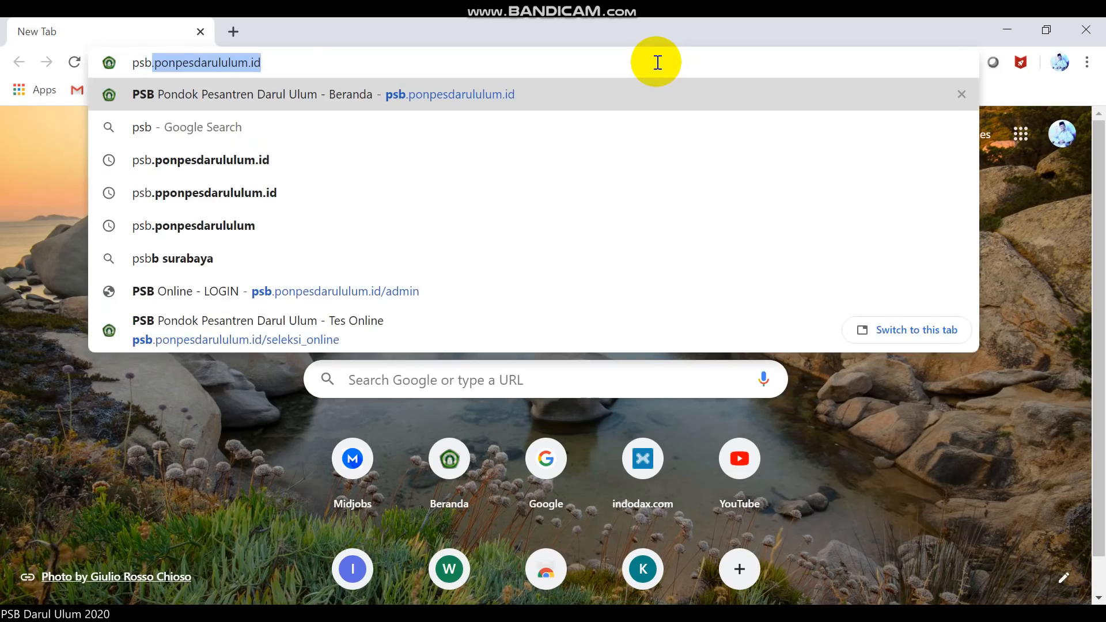
{"action": "key", "text": "End"}
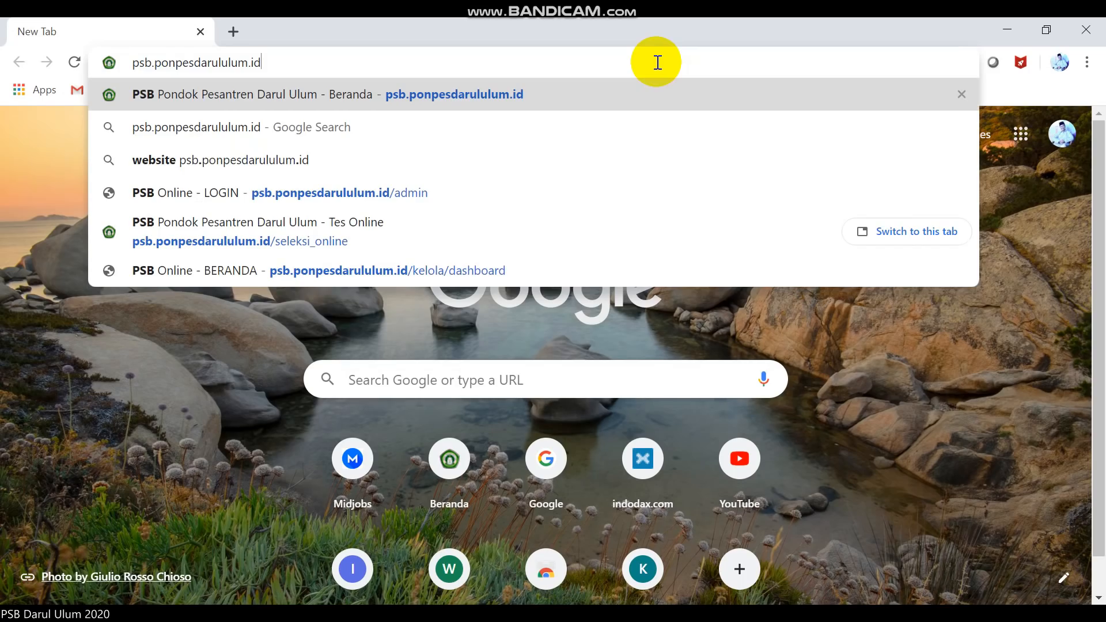
{"action": "key", "text": "Return"}
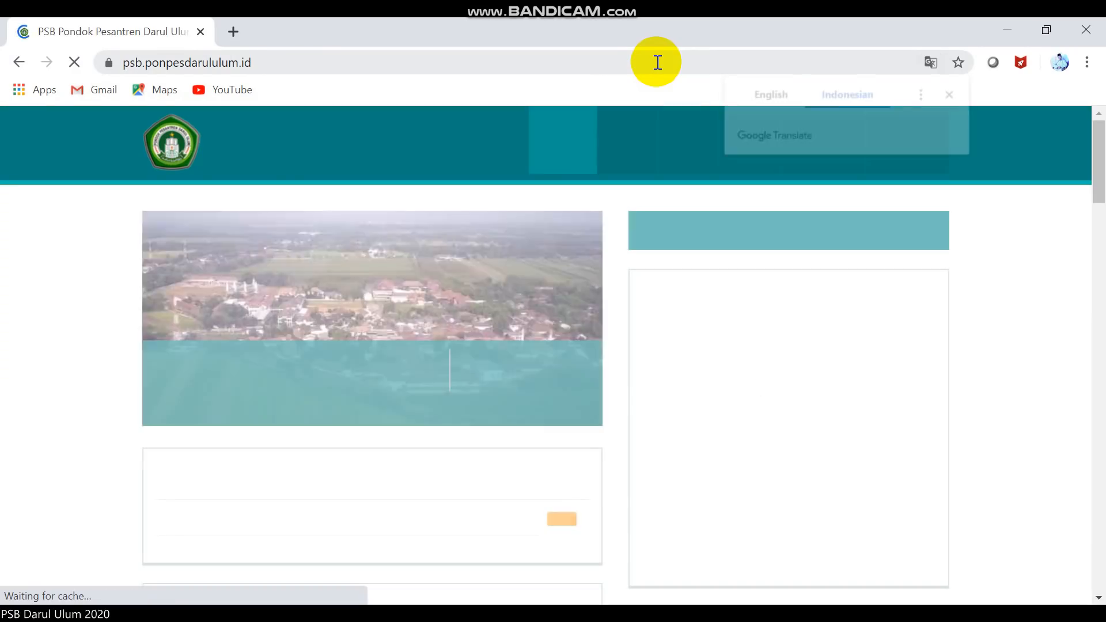
{"action": "left_click", "coordinate": [949, 93]}
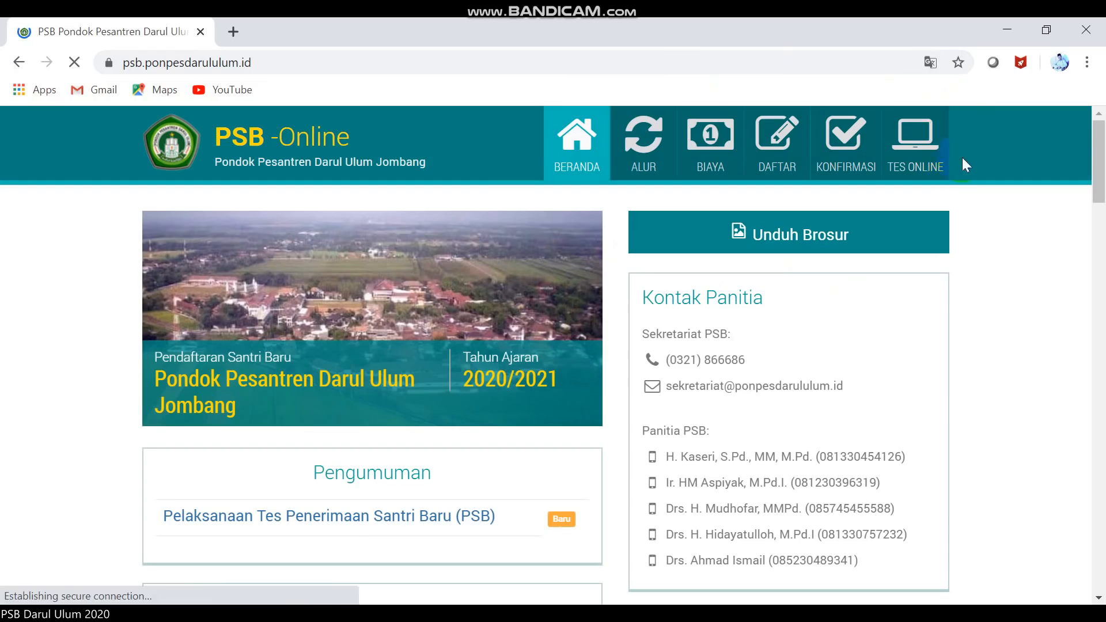
{"action": "left_click", "coordinate": [931, 148]}
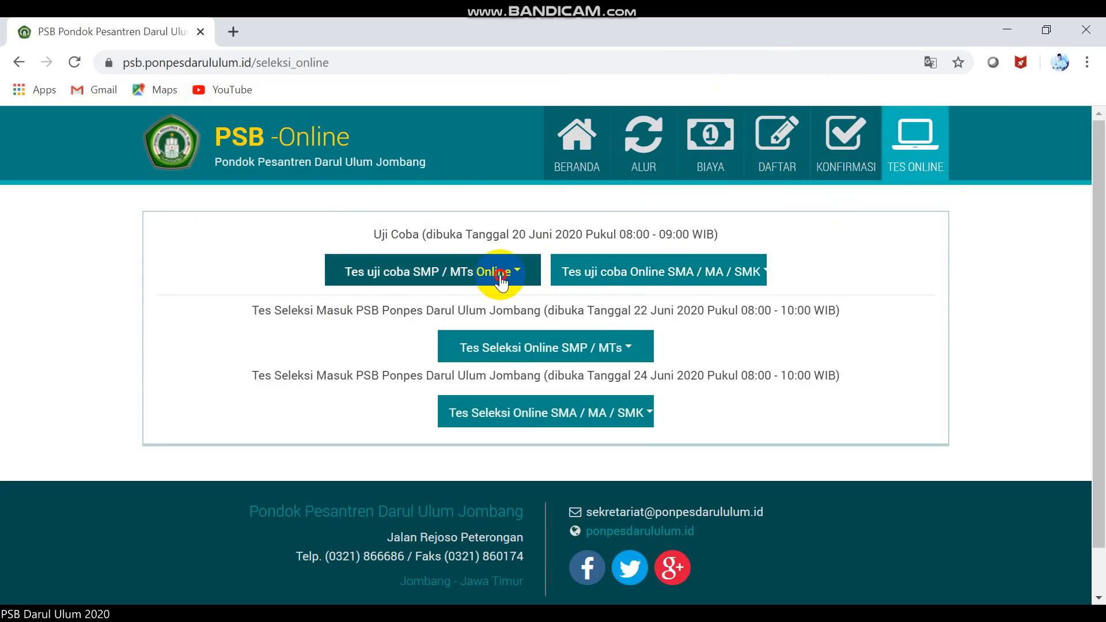
Browse the SMP/MTs and SMA/MA/SMK trial-test options, then bring up the DAFTAR HADIR form window.
{"action": "left_click", "coordinate": [502, 283]}
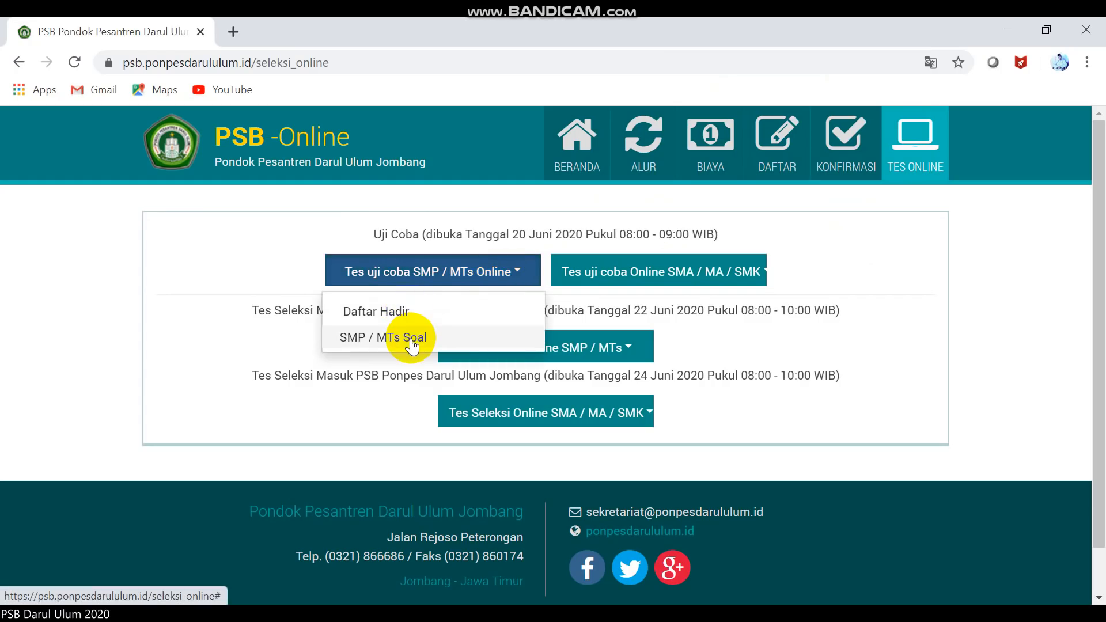
{"action": "left_click", "coordinate": [608, 277]}
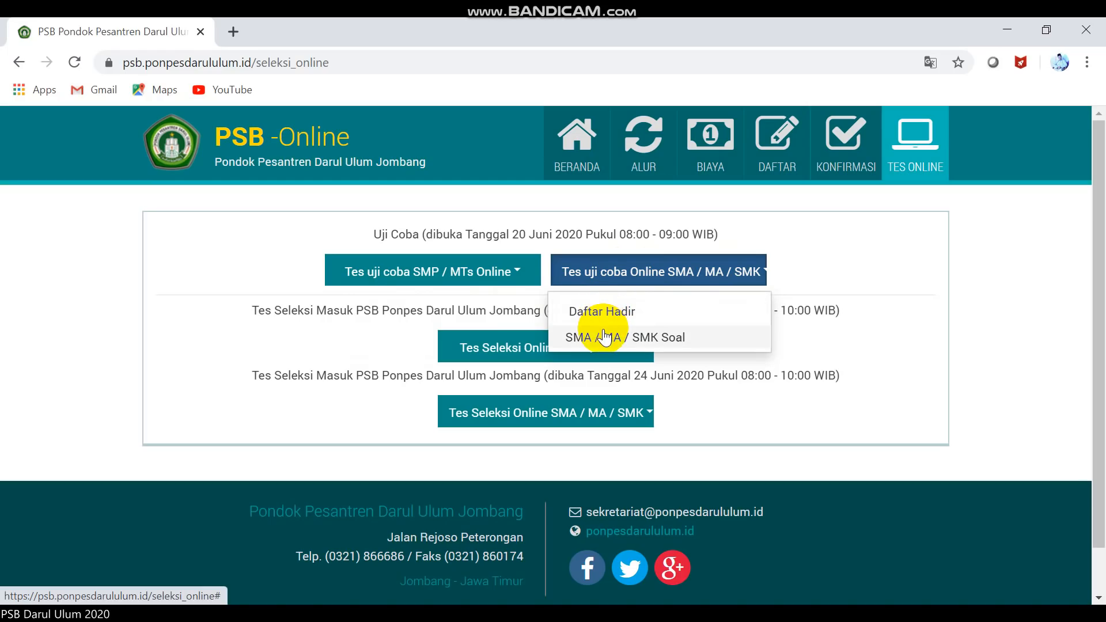
{"action": "left_click", "coordinate": [480, 272]}
{"action": "left_click", "coordinate": [415, 311]}
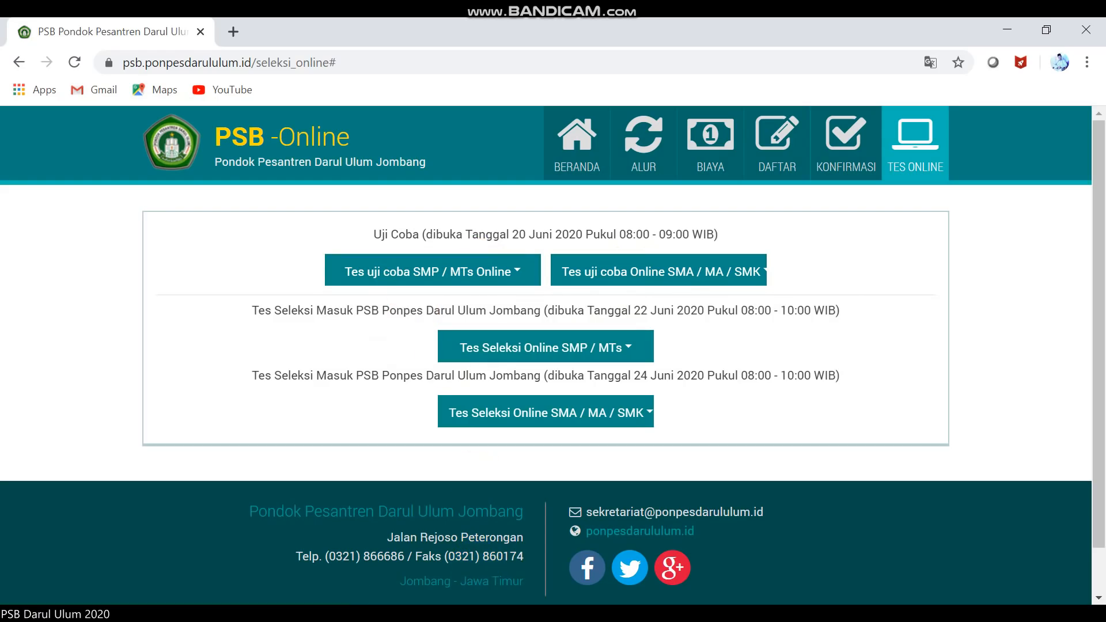
{"action": "left_click", "coordinate": [533, 614]}
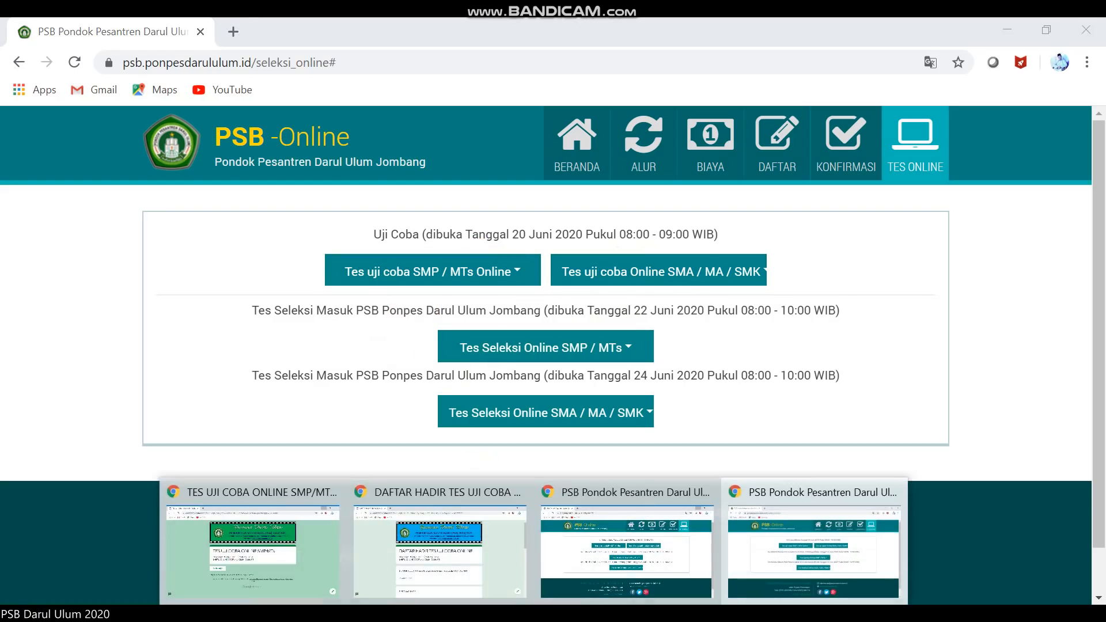
{"action": "left_click", "coordinate": [456, 581]}
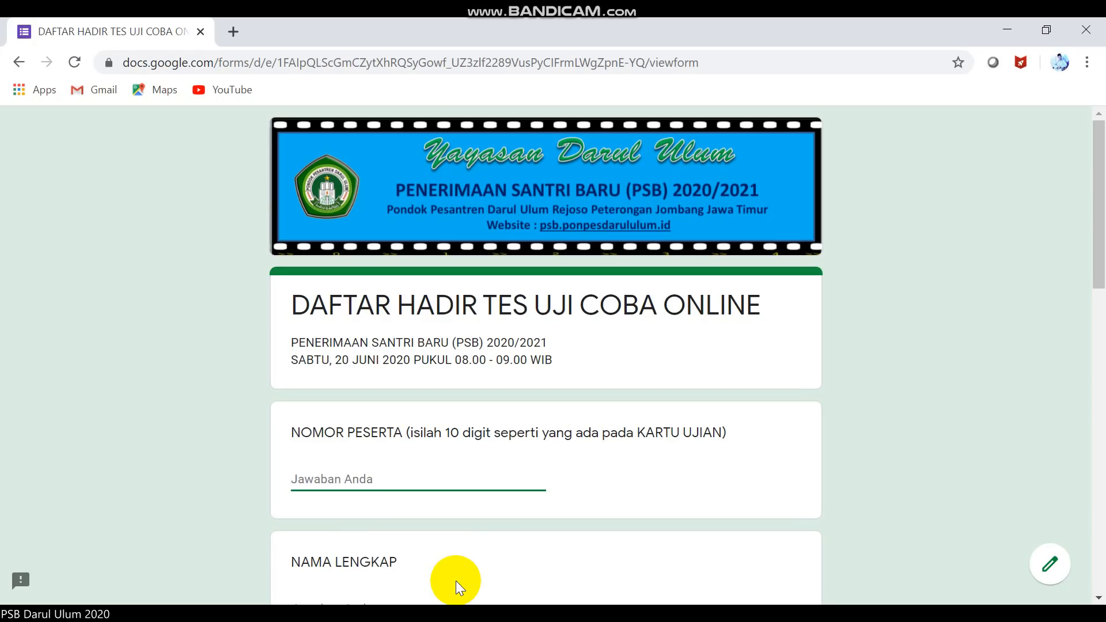
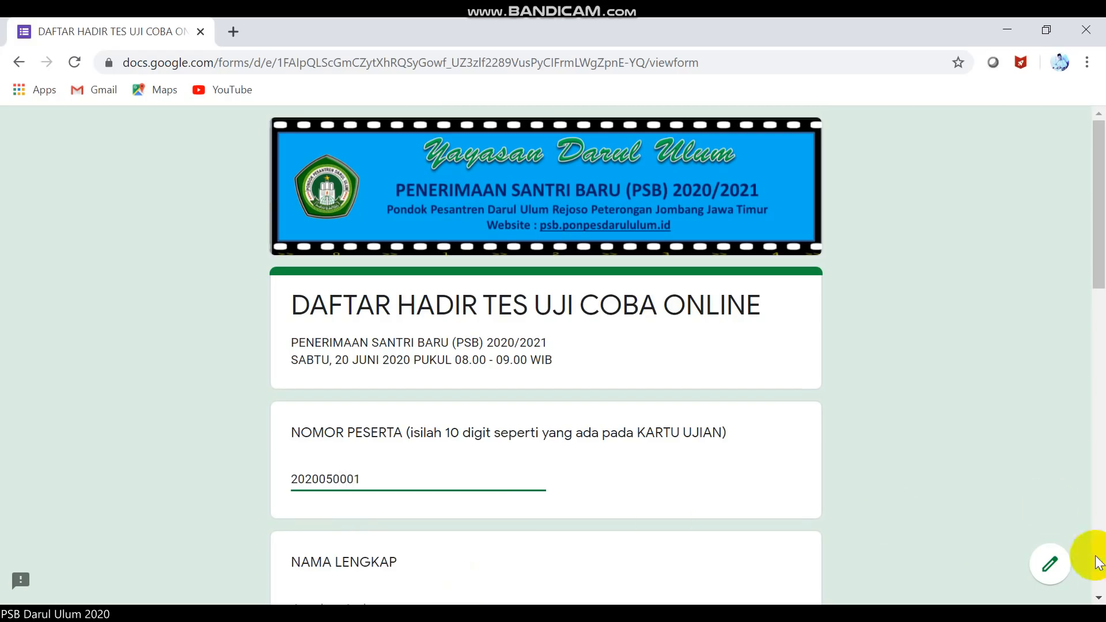
Enter the participant number and the participant's full name in capitals.
{"action": "left_click", "coordinate": [1099, 598]}
{"action": "scroll", "coordinate": [1097, 593], "scroll_direction": "down", "scroll_amount": 3}
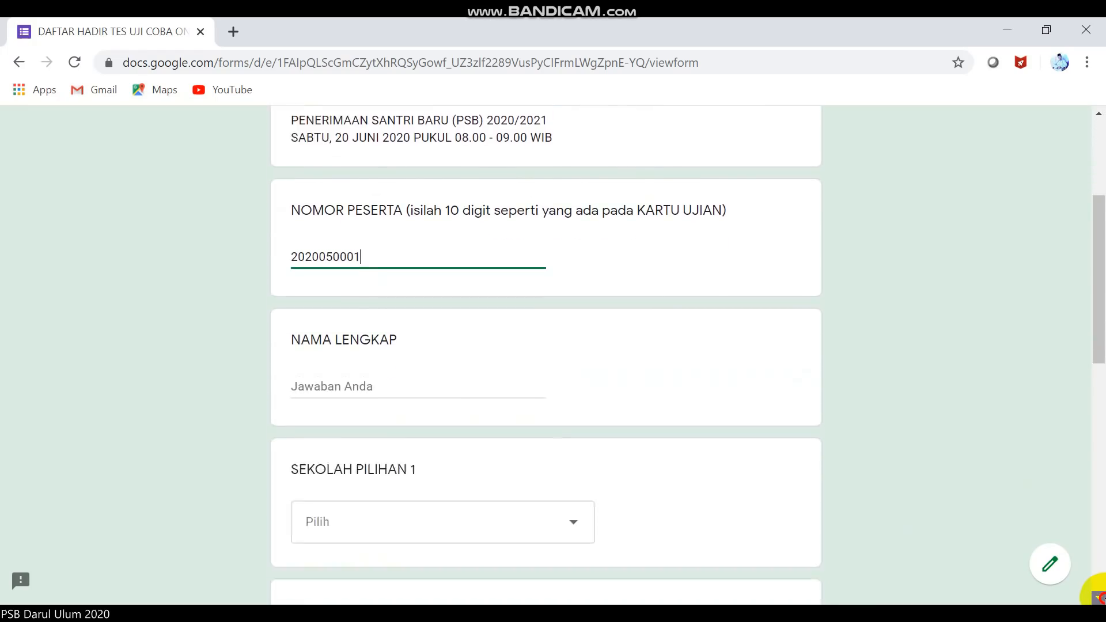
{"action": "left_click", "coordinate": [457, 334]}
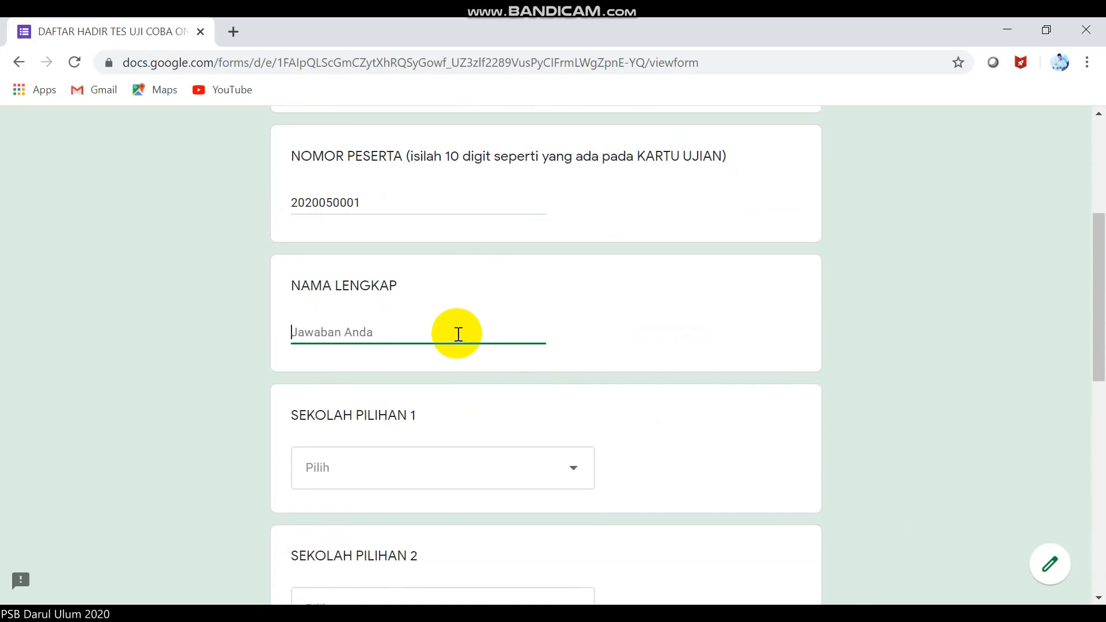
{"action": "key", "text": "BackSpace"}
{"action": "key", "text": "Caps_Lock"}
Choose SMP DARUL ULUM 1 UNGGULAN as first school and MTS PLUS DARUL ULUM as second.
{"action": "left_click", "coordinate": [483, 466]}
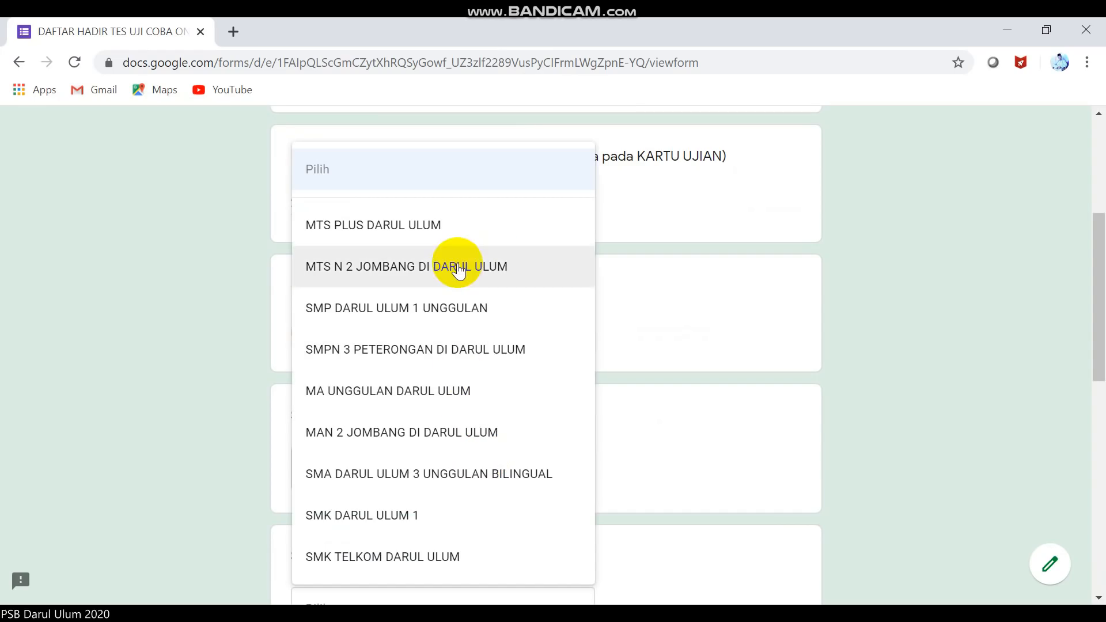
{"action": "left_click", "coordinate": [436, 309]}
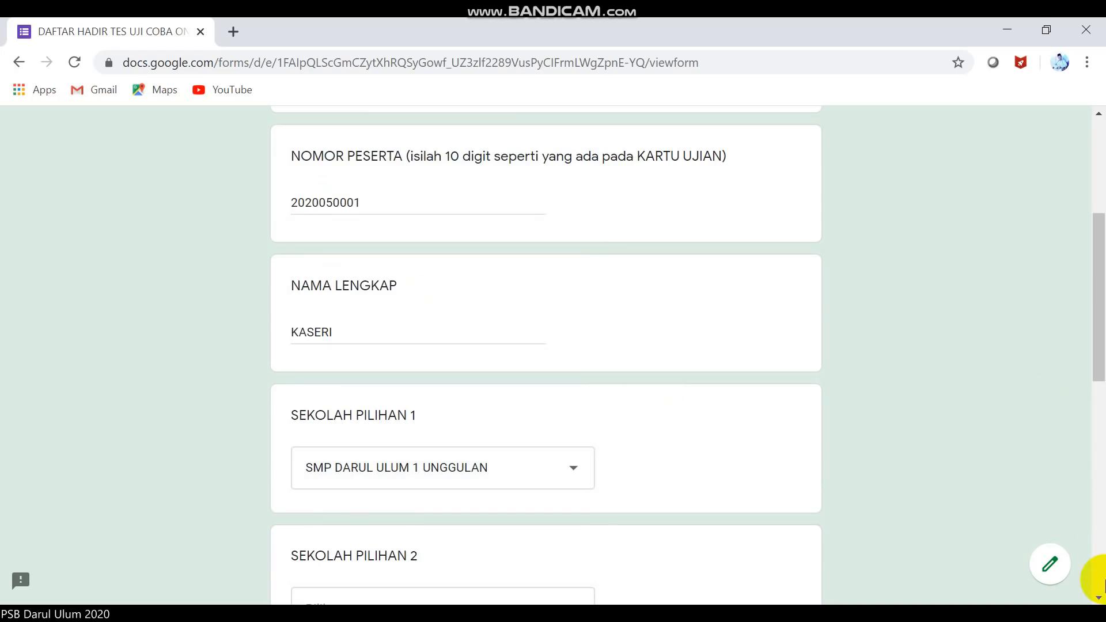
{"action": "left_click", "coordinate": [1098, 598]}
{"action": "left_click", "coordinate": [1099, 599]}
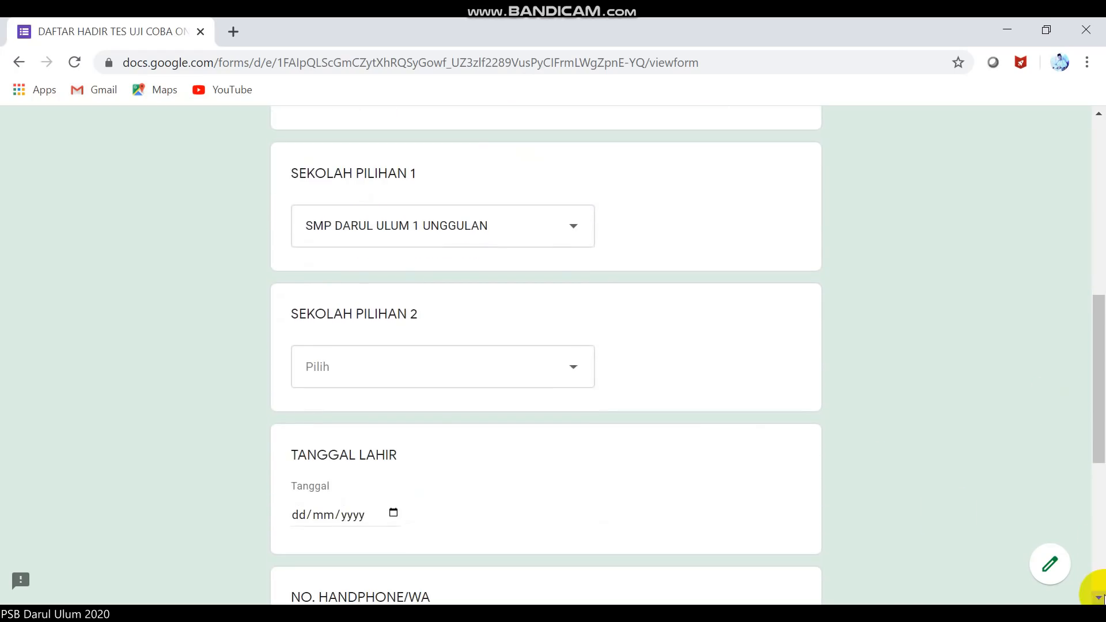
{"action": "left_click", "coordinate": [581, 375]}
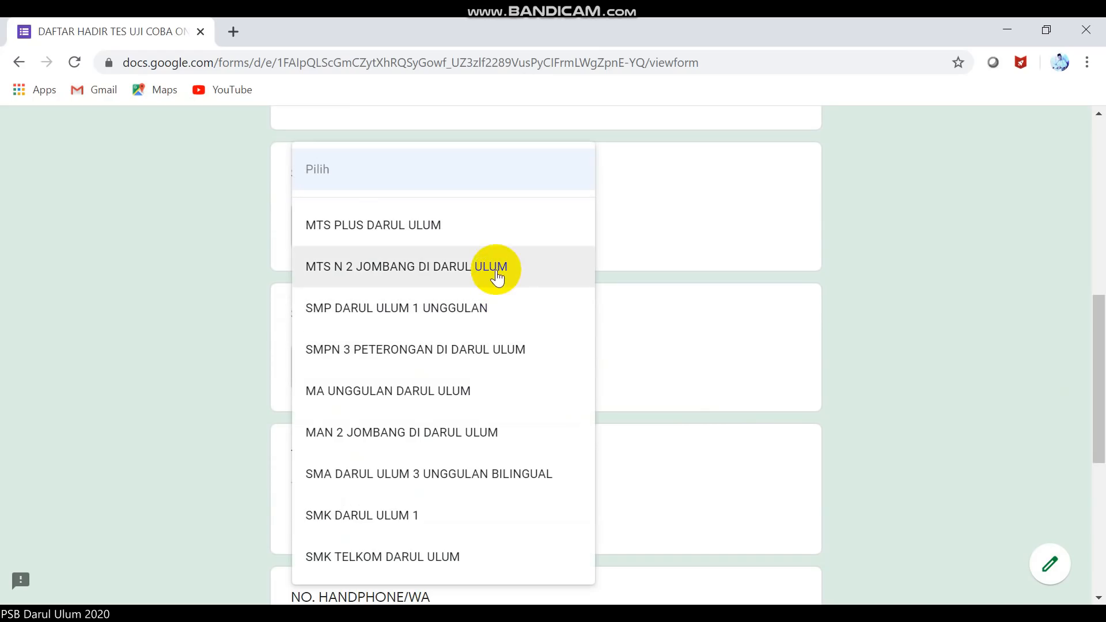
{"action": "left_click", "coordinate": [465, 235]}
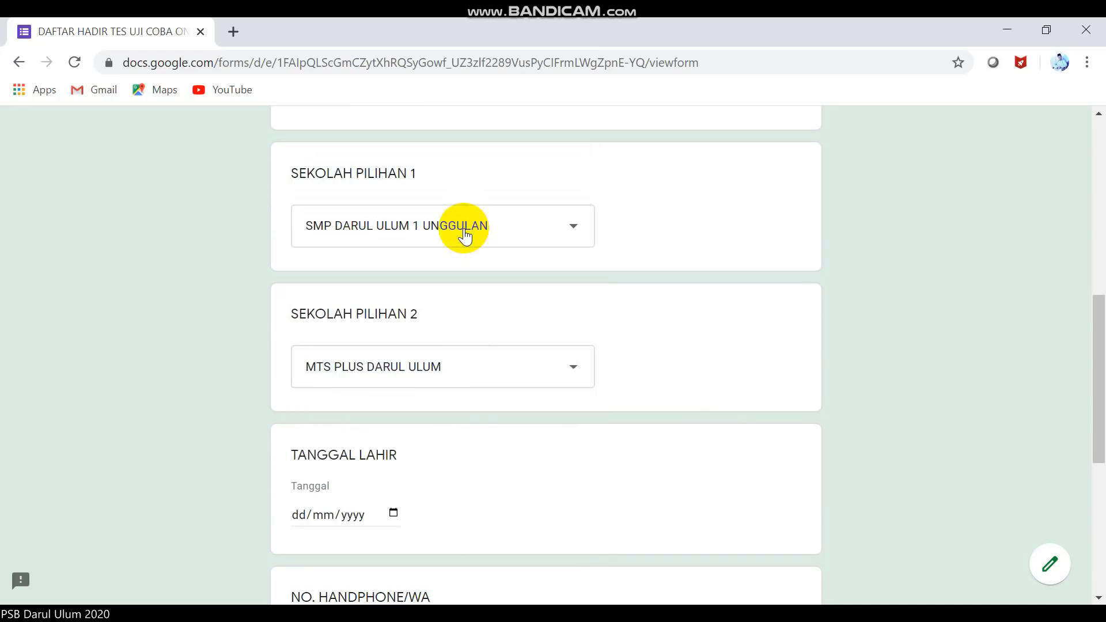
Enter birth date 20/05/2000 and the phone number, and mark attendance as HADIR.
{"action": "left_click", "coordinate": [305, 513]}
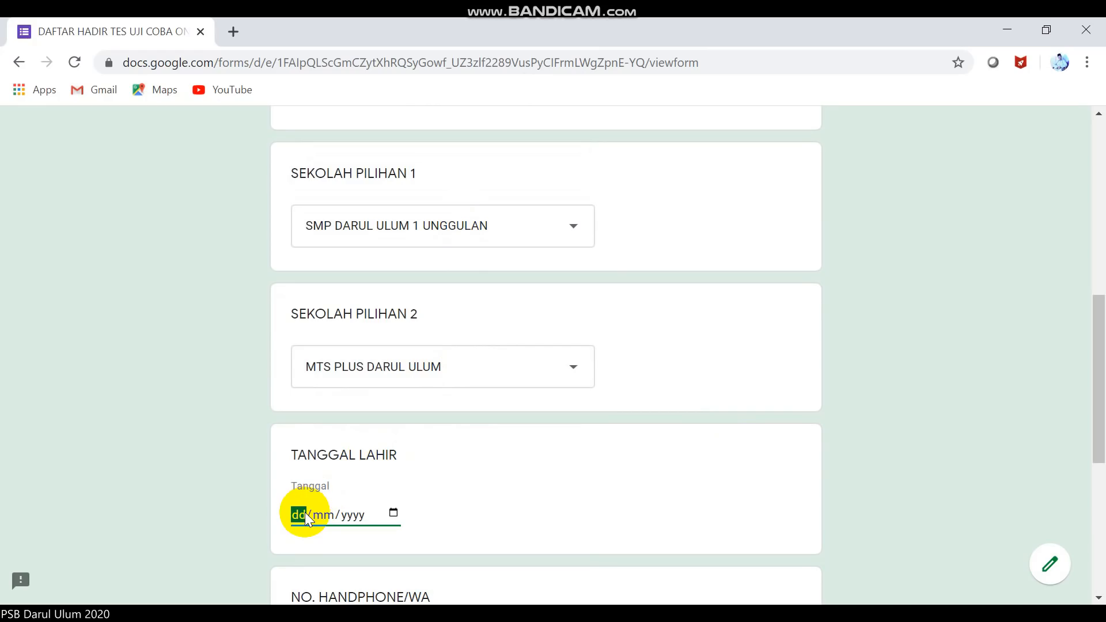
{"action": "type", "text": "20/05/0001"}
{"action": "key", "text": "BackSpace"}
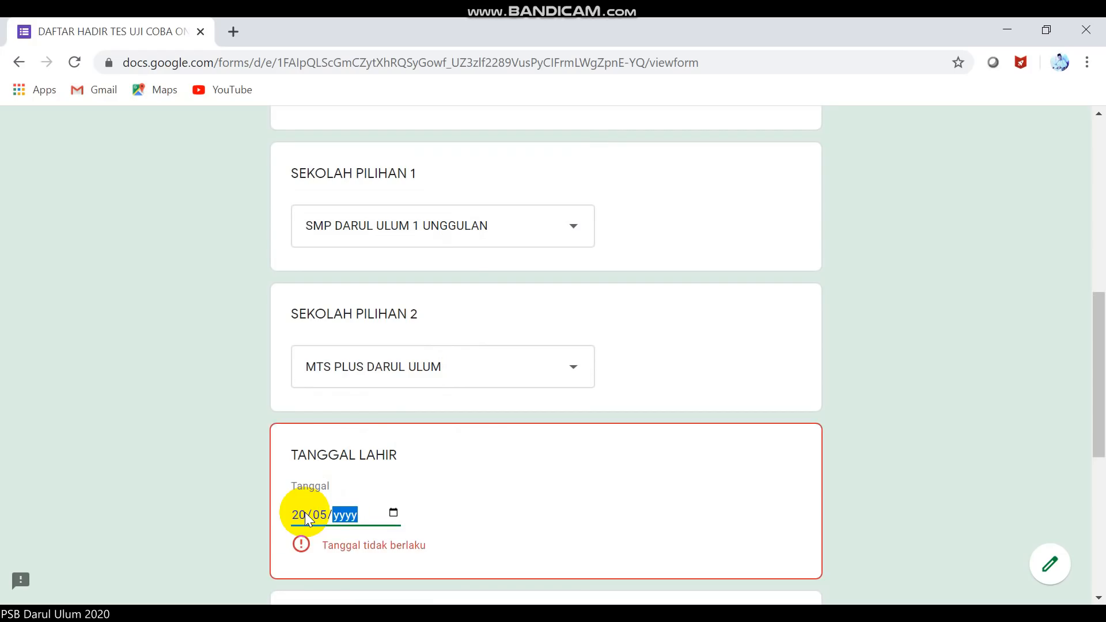
{"action": "type", "text": "2000"}
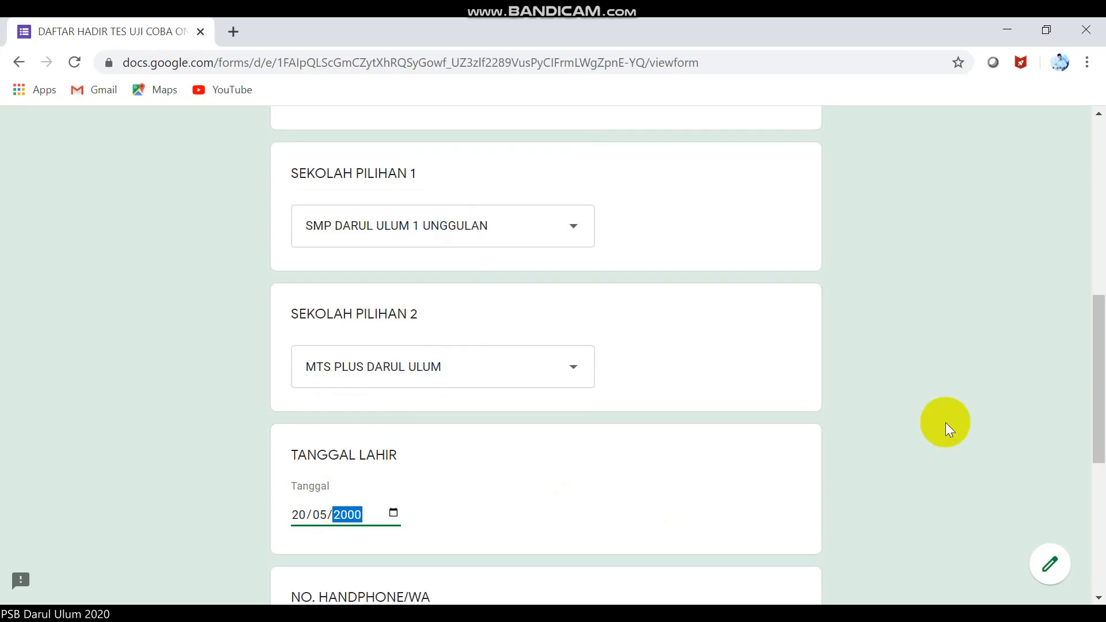
{"action": "left_click", "coordinate": [1098, 598]}
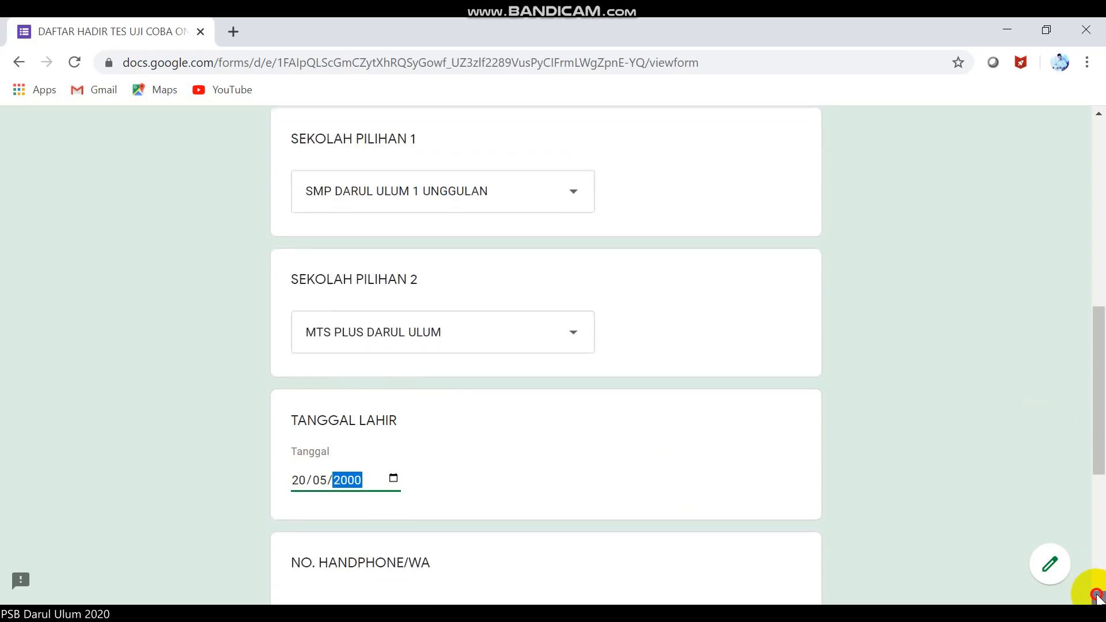
{"action": "scroll", "coordinate": [1098, 597], "scroll_direction": "down", "scroll_amount": 4}
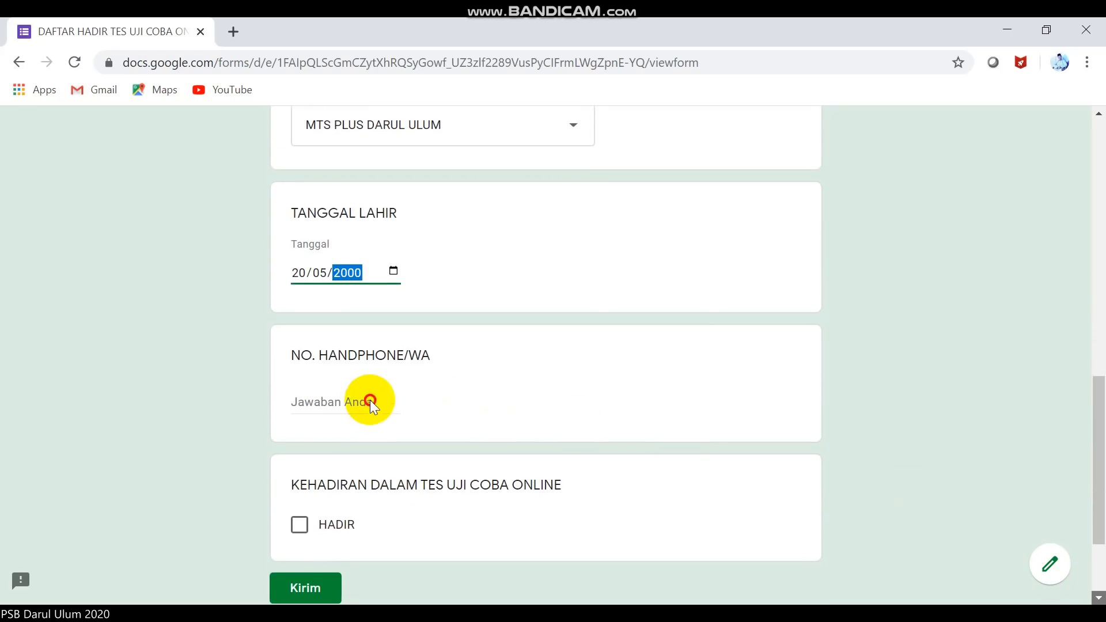
{"action": "left_click", "coordinate": [370, 400]}
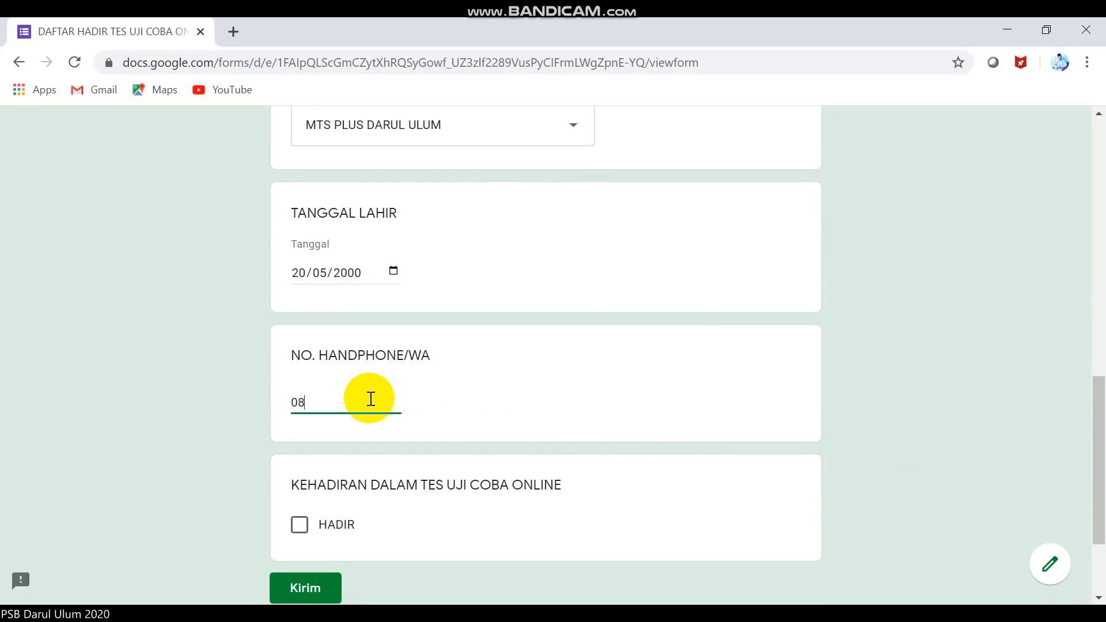
{"action": "left_click", "coordinate": [300, 525]}
Submit the attendance form with Kirim and view the thank-you page showing the test token.
{"action": "left_click", "coordinate": [314, 588]}
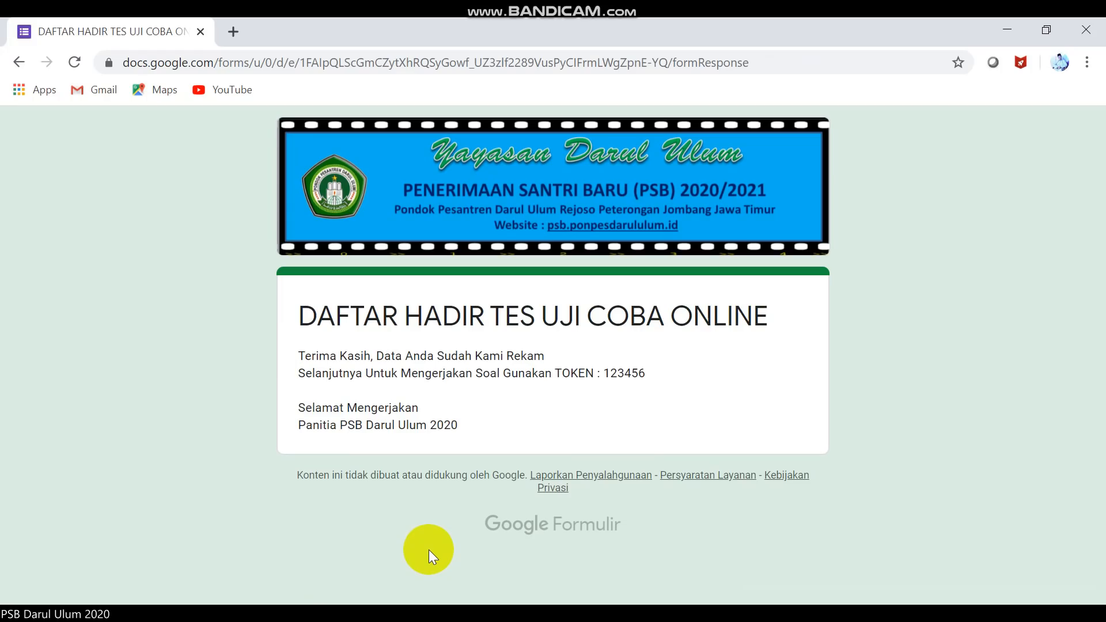
{"action": "double_click", "coordinate": [556, 330]}
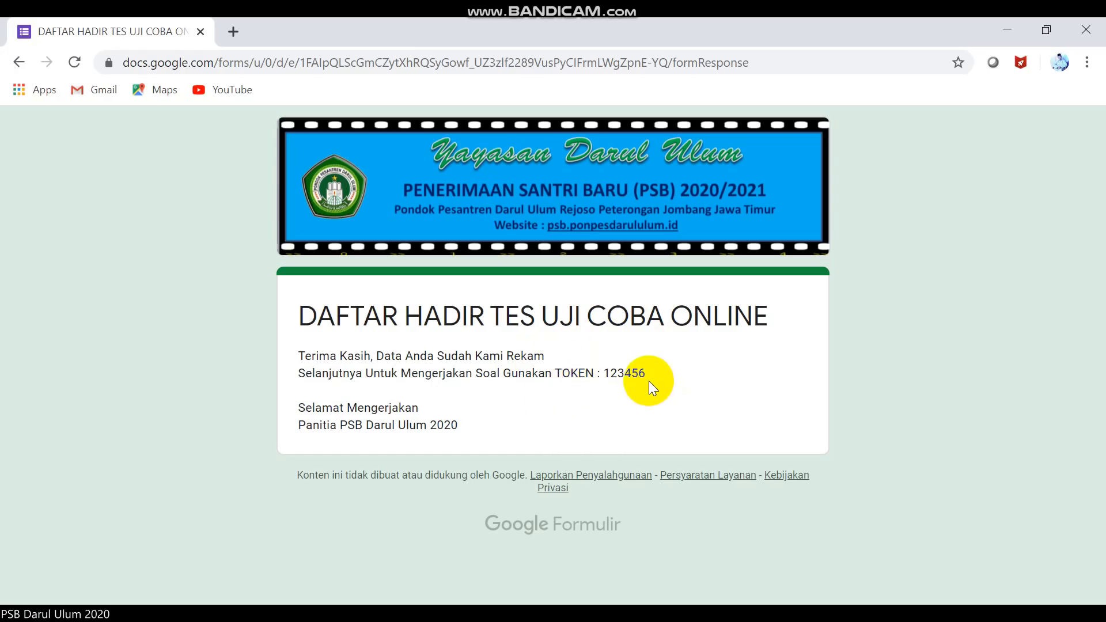
{"action": "left_click", "coordinate": [533, 614]}
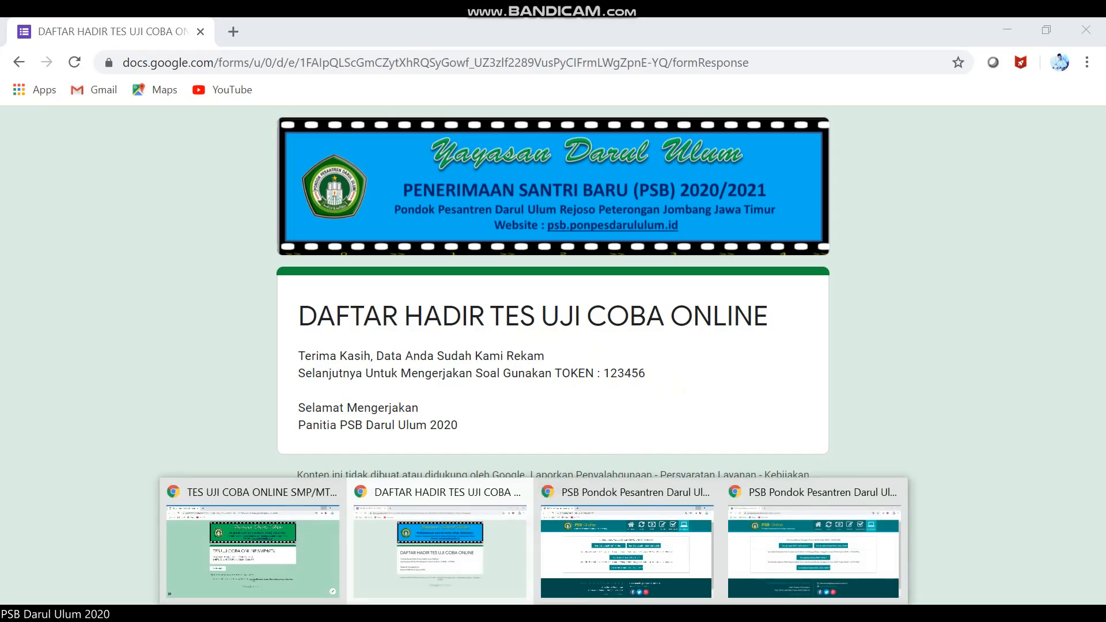
Open the SMP / MTs Soal trial test from PSB Online and advance to its identity page.
{"action": "left_click", "coordinate": [632, 579]}
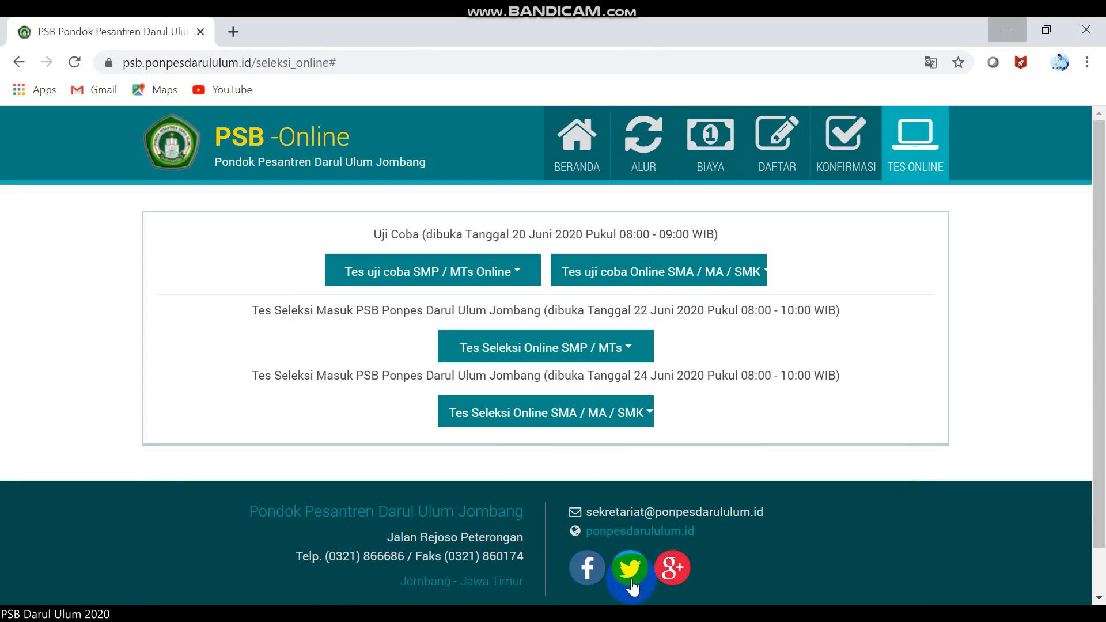
{"action": "left_click", "coordinate": [493, 274]}
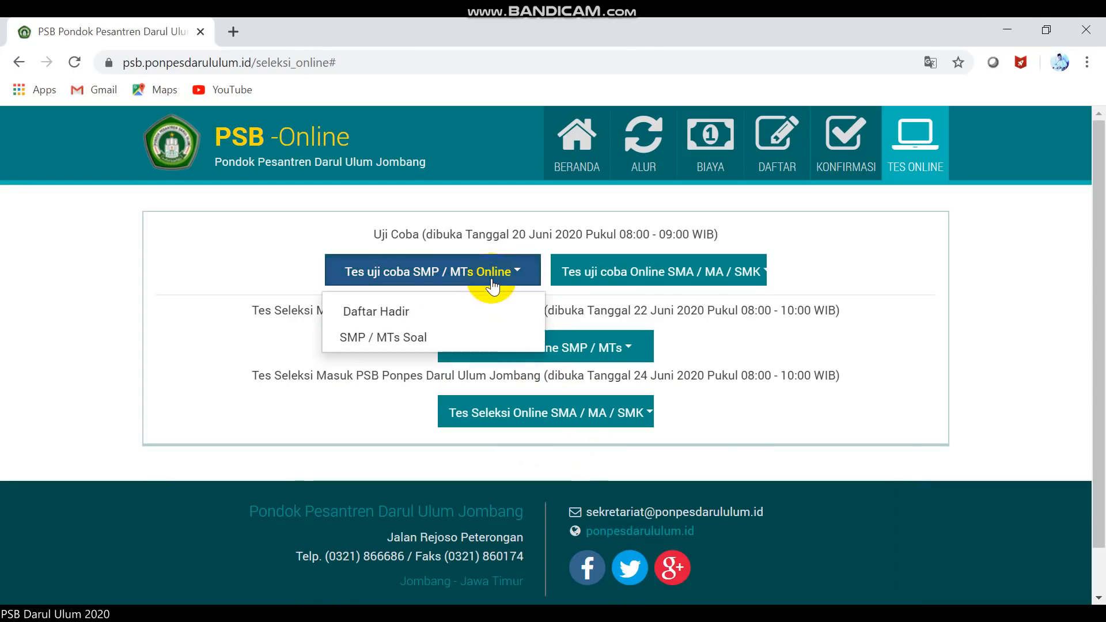
{"action": "left_click", "coordinate": [403, 336]}
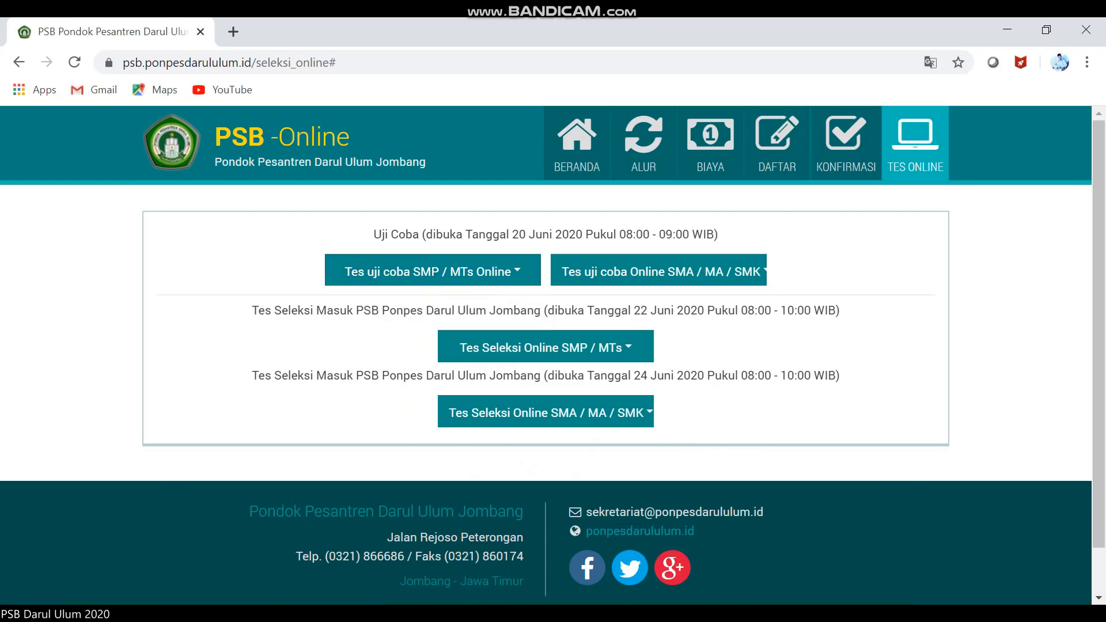
{"action": "left_click", "coordinate": [297, 582]}
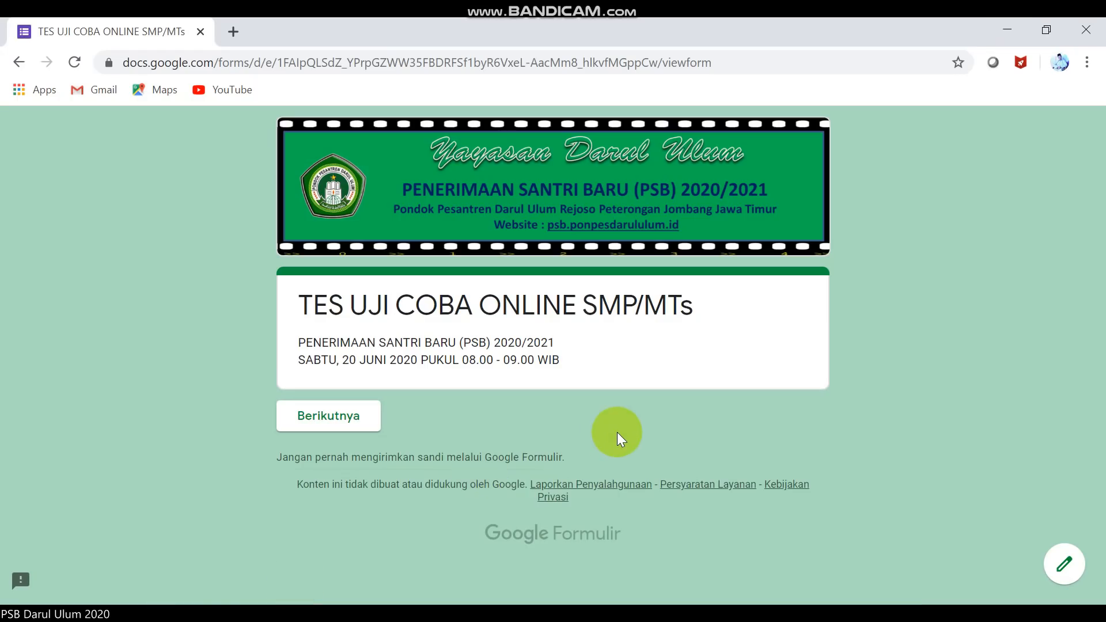
{"action": "left_click", "coordinate": [362, 416]}
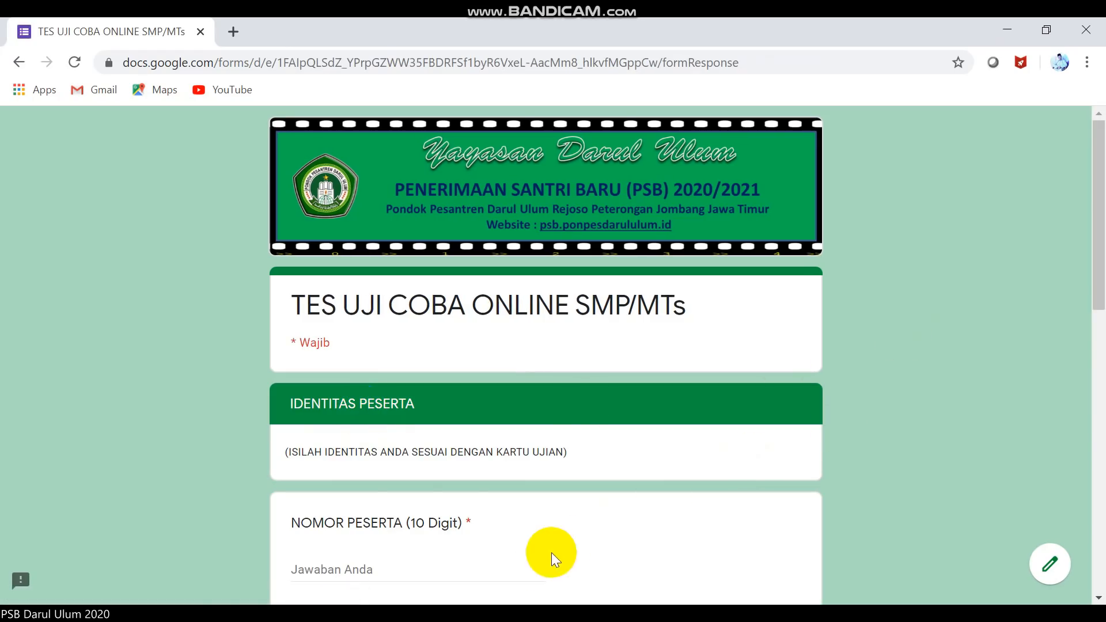
Fill in the participant number and the participant's full name on the trial test.
{"action": "left_click", "coordinate": [534, 566]}
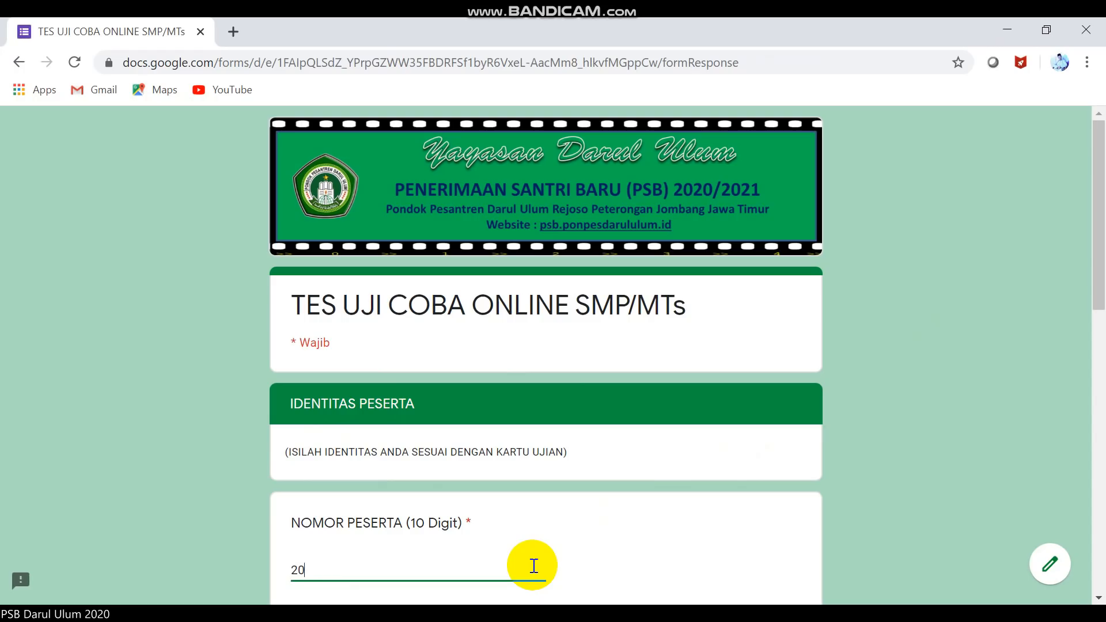
{"action": "left_click", "coordinate": [1098, 598]}
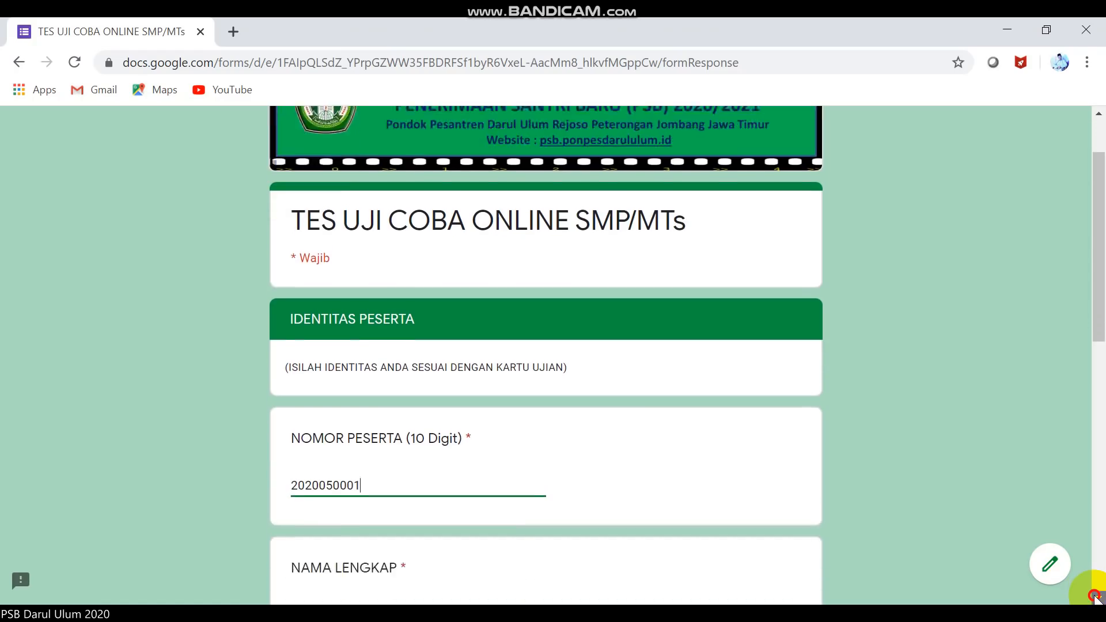
{"action": "left_click", "coordinate": [1095, 597]}
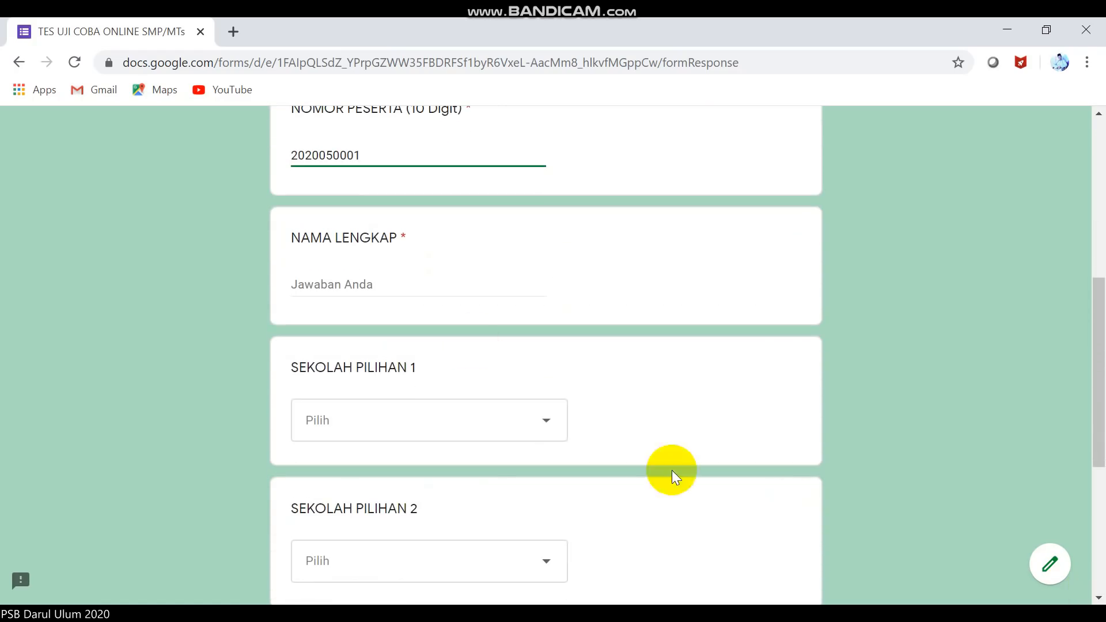
{"action": "type", "text": "KASERI"}
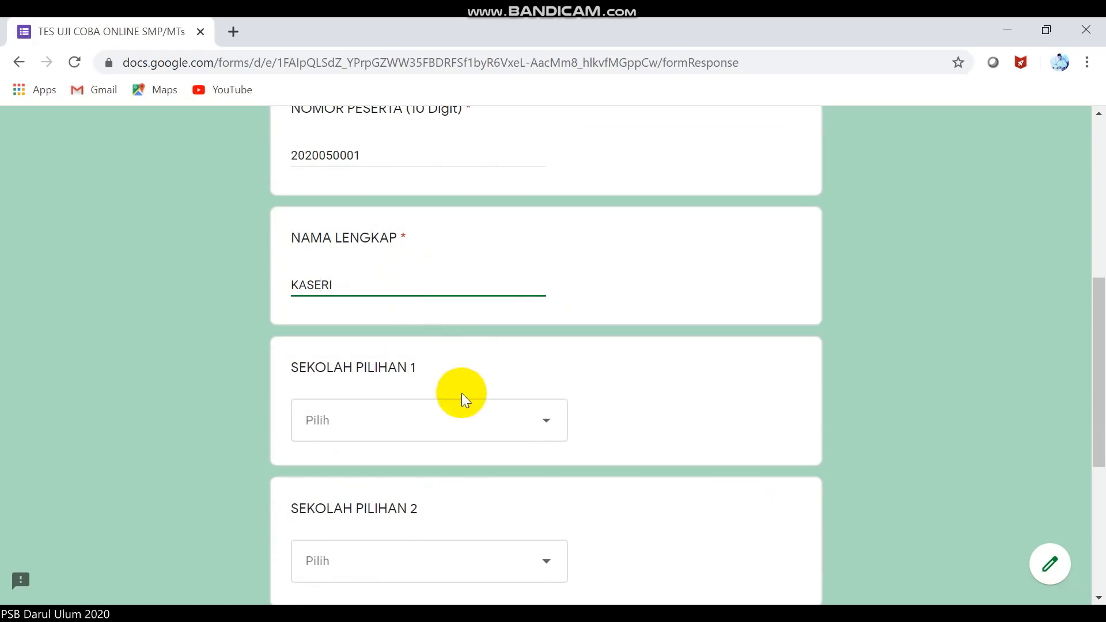
Choose SMP DARUL ULUM 1 UNGGULAN and MTS PLUS DARUL ULUM, enter birth date 20/05/2000, and continue.
{"action": "left_click", "coordinate": [467, 414]}
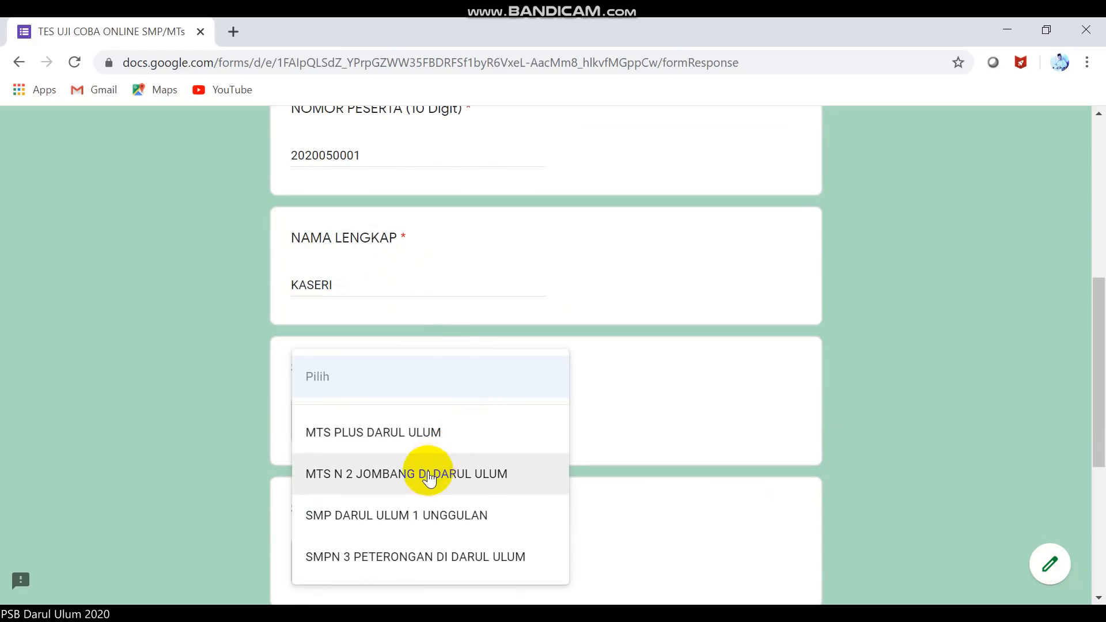
{"action": "left_click", "coordinate": [410, 509]}
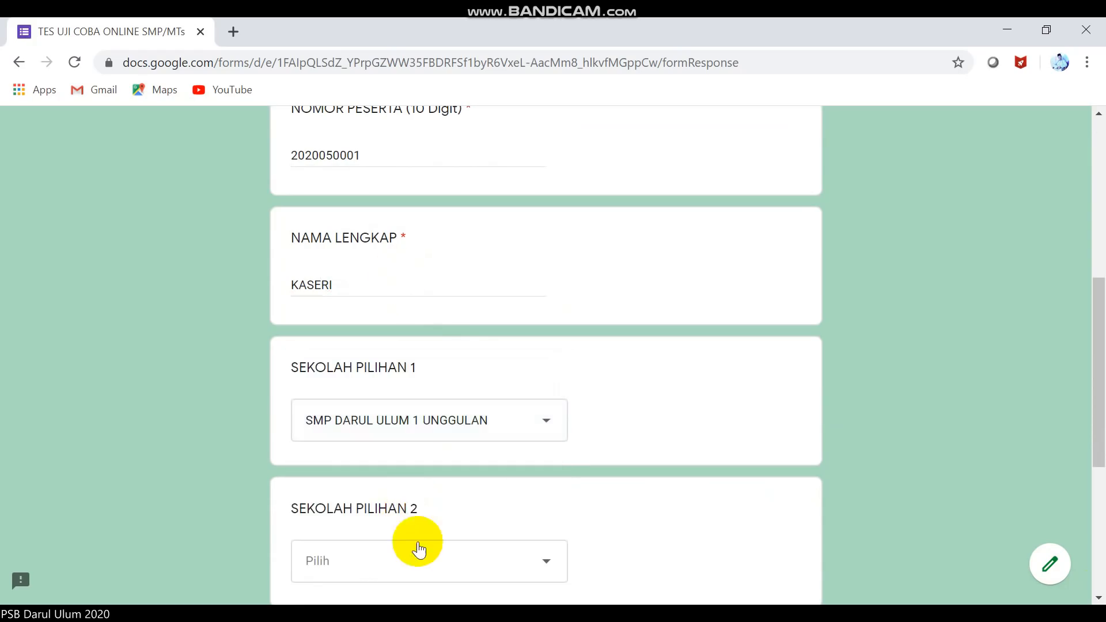
{"action": "left_click", "coordinate": [415, 562]}
{"action": "left_click", "coordinate": [411, 447]}
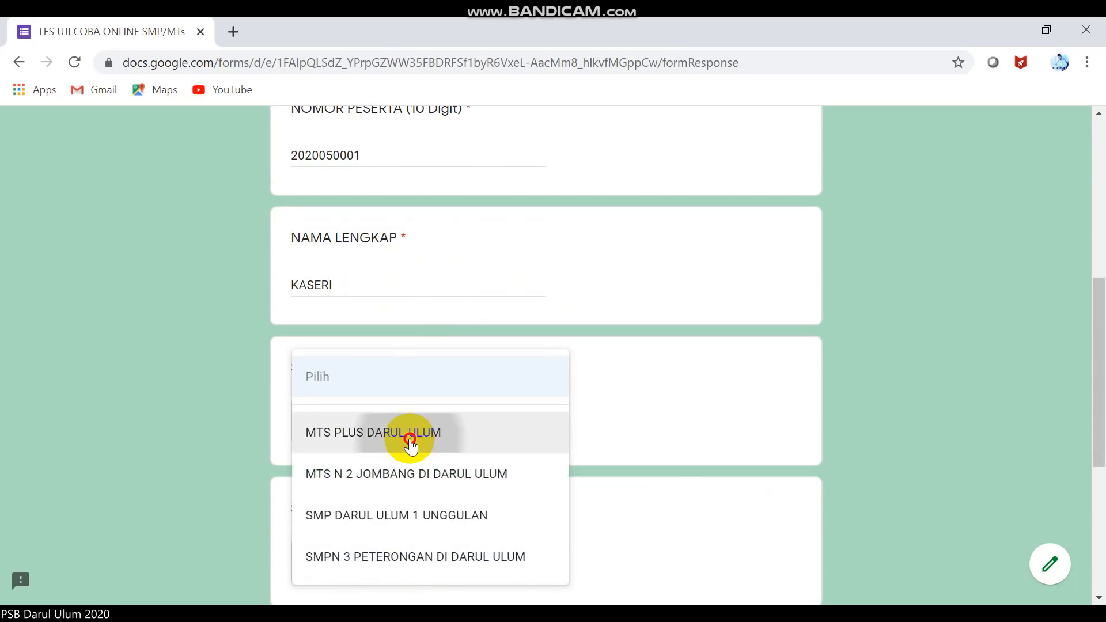
{"action": "scroll", "coordinate": [1101, 593], "scroll_direction": "down", "scroll_amount": 6}
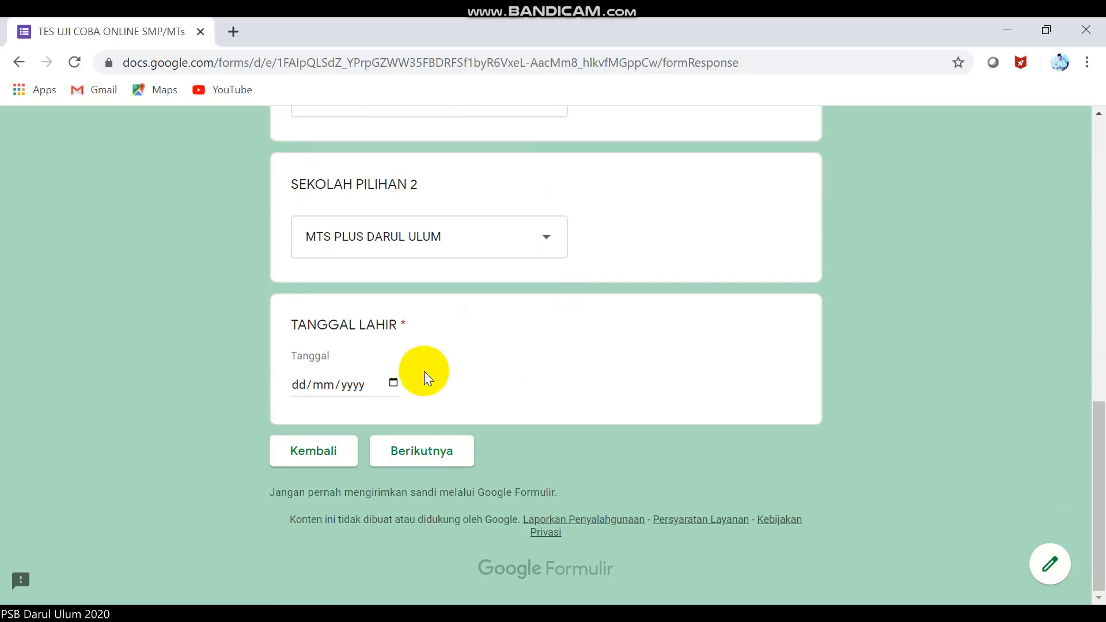
{"action": "left_click", "coordinate": [299, 384]}
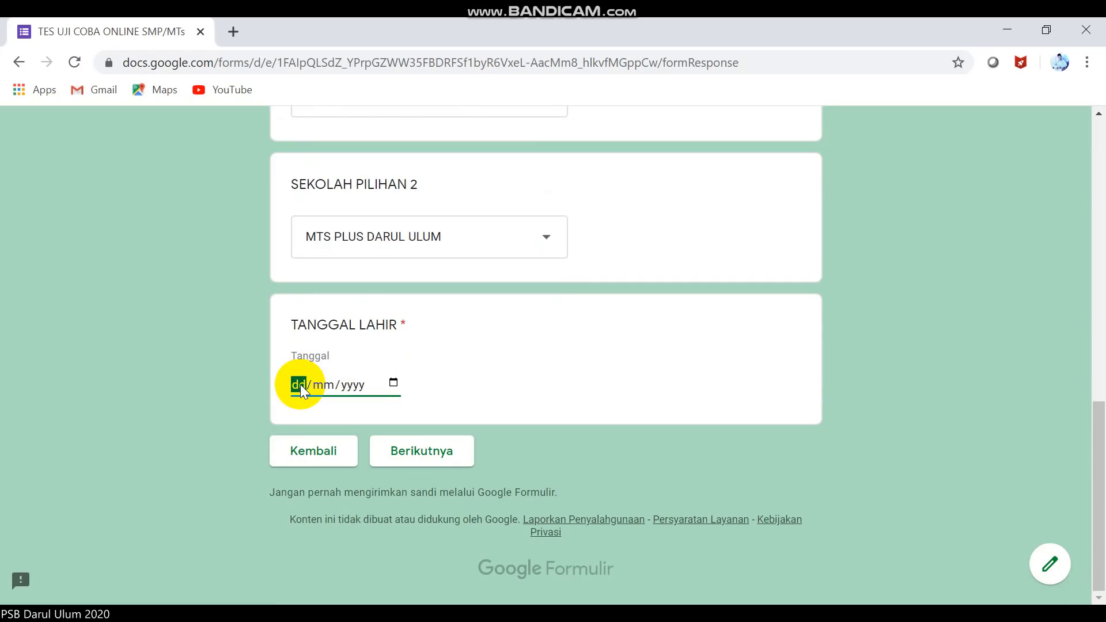
{"action": "type", "text": "20/05/2000"}
{"action": "left_click", "coordinate": [426, 451]}
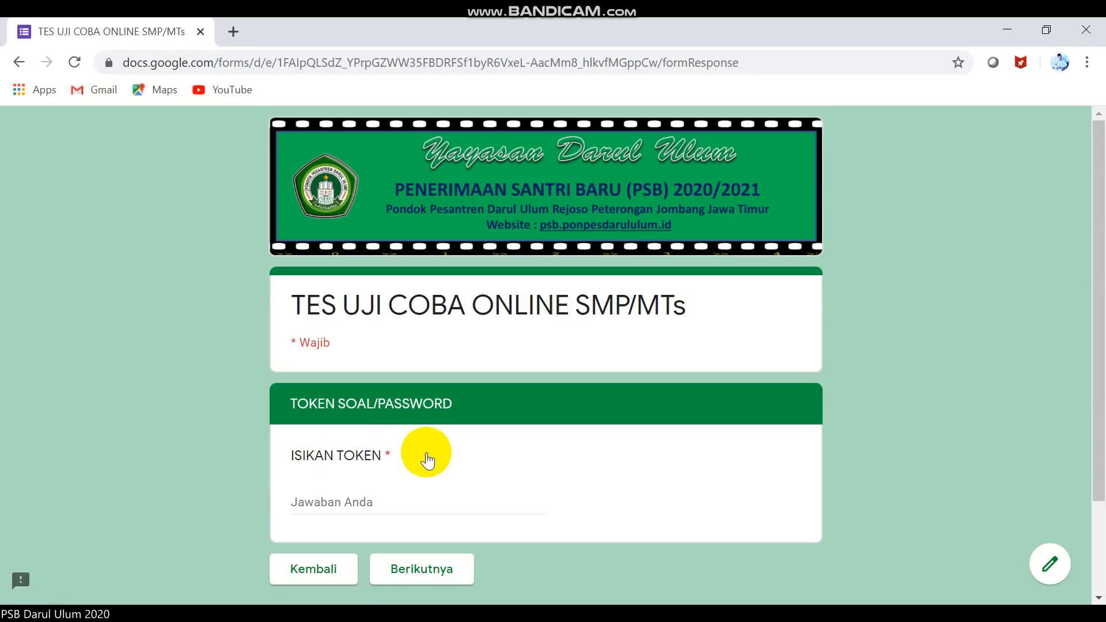
Enter the test token in ISIKAN TOKEN and continue to the honesty confirmation section.
{"action": "left_click", "coordinate": [365, 503]}
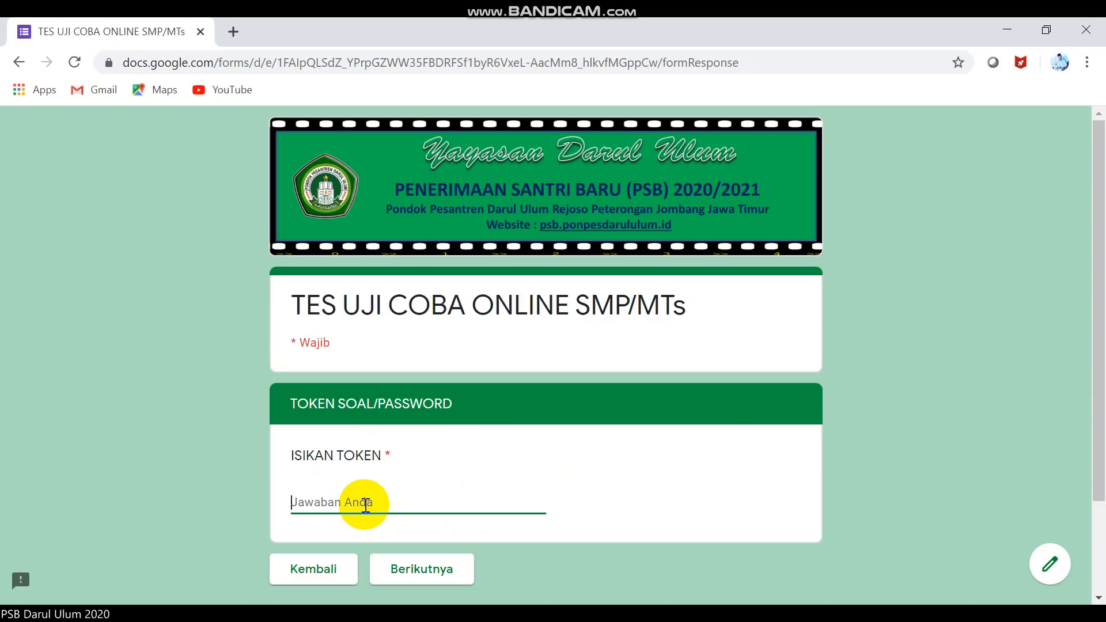
{"action": "type", "text": "123456"}
{"action": "left_click", "coordinate": [408, 575]}
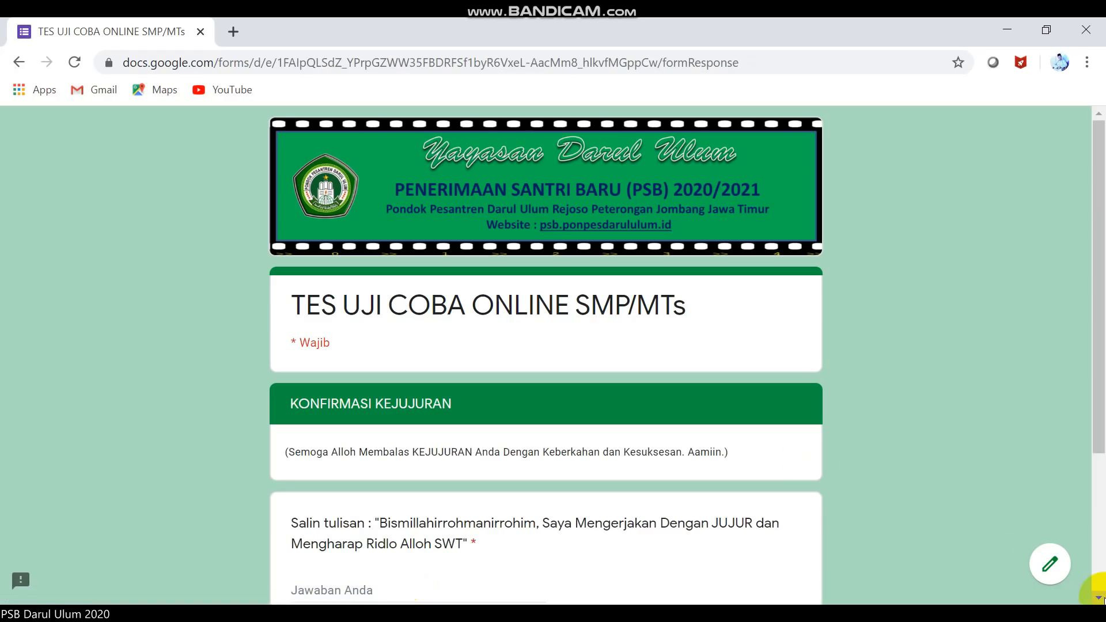
Copy the quoted pledge sentence into the Jawaban Anda field and continue to the SMP/MTs questions.
{"action": "left_click", "coordinate": [1100, 599]}
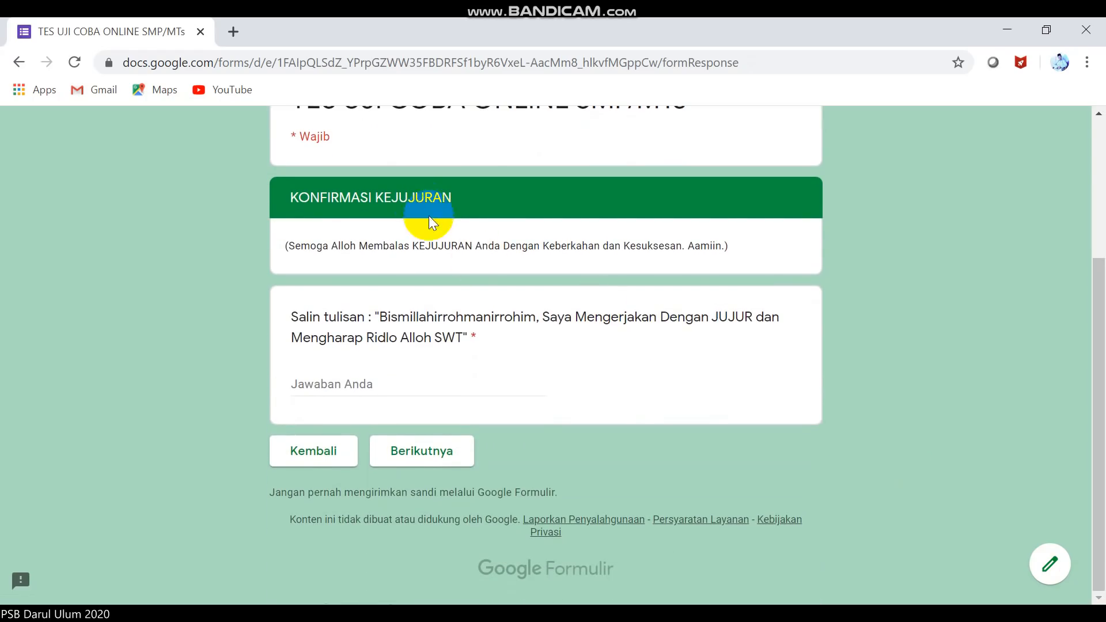
{"action": "right_click", "coordinate": [419, 197]}
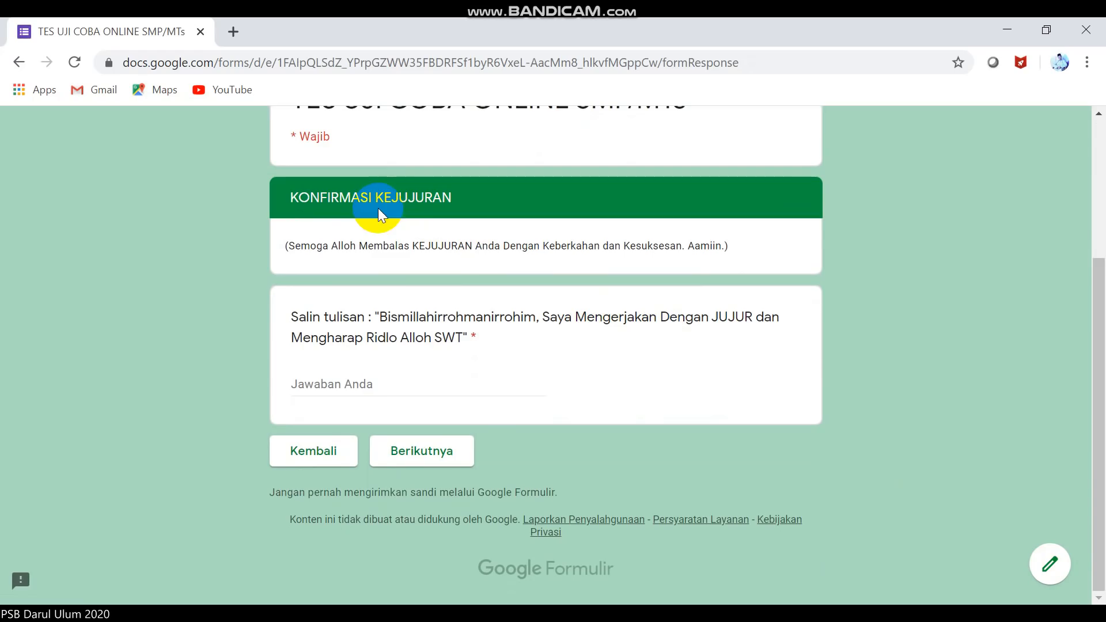
{"action": "left_click_drag", "start_coordinate": [375, 317], "coordinate": [472, 335]}
{"action": "key", "text": "ctrl+c"}
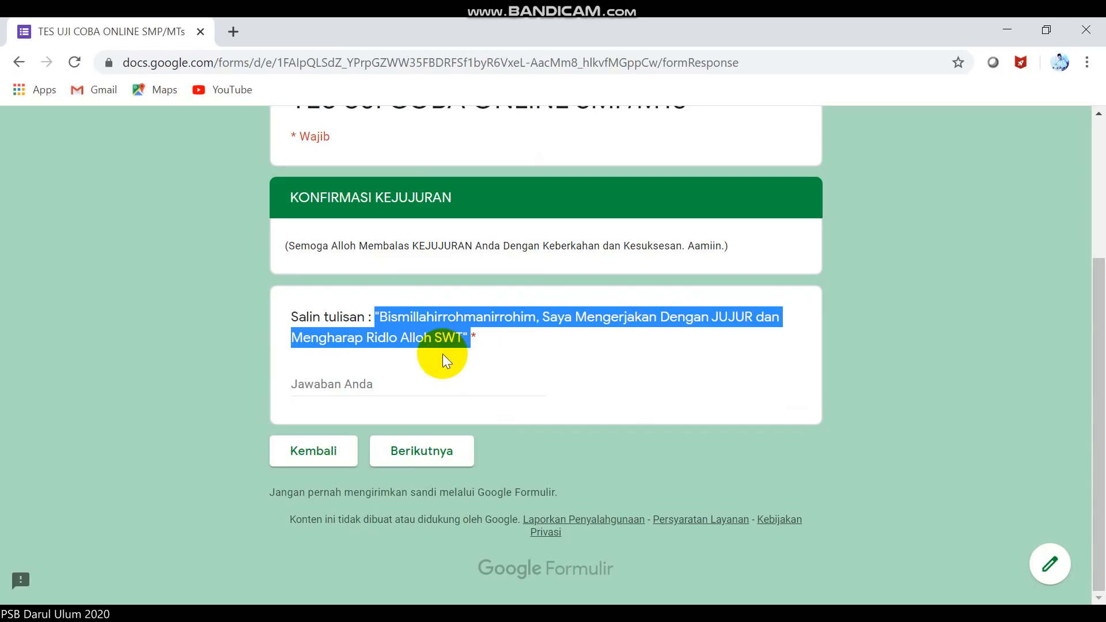
{"action": "left_click", "coordinate": [439, 383]}
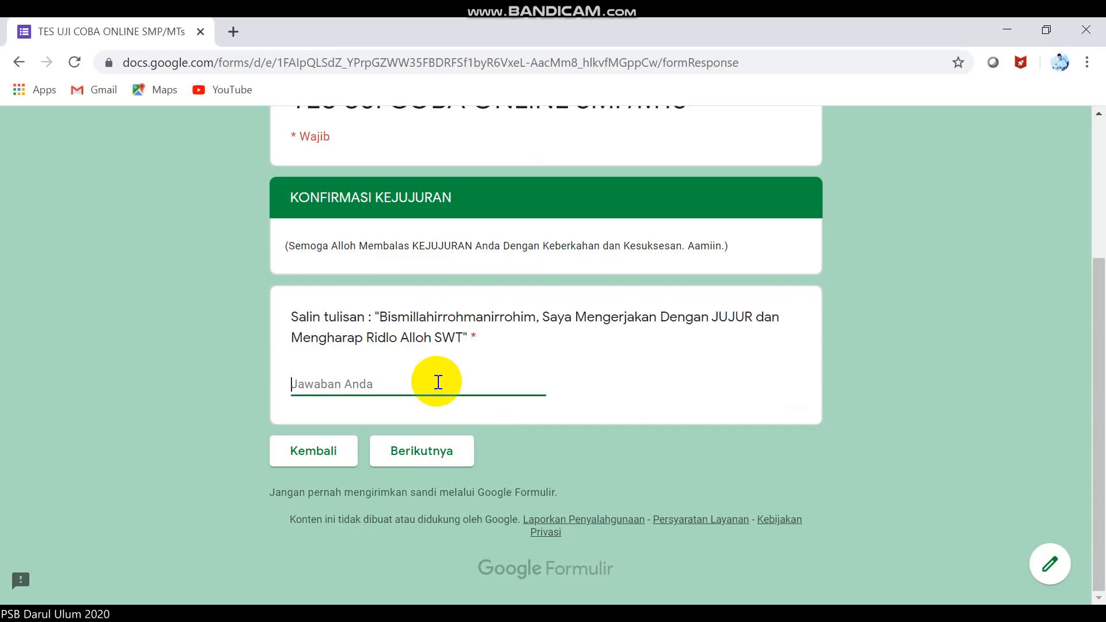
{"action": "key", "text": "ctrl+v"}
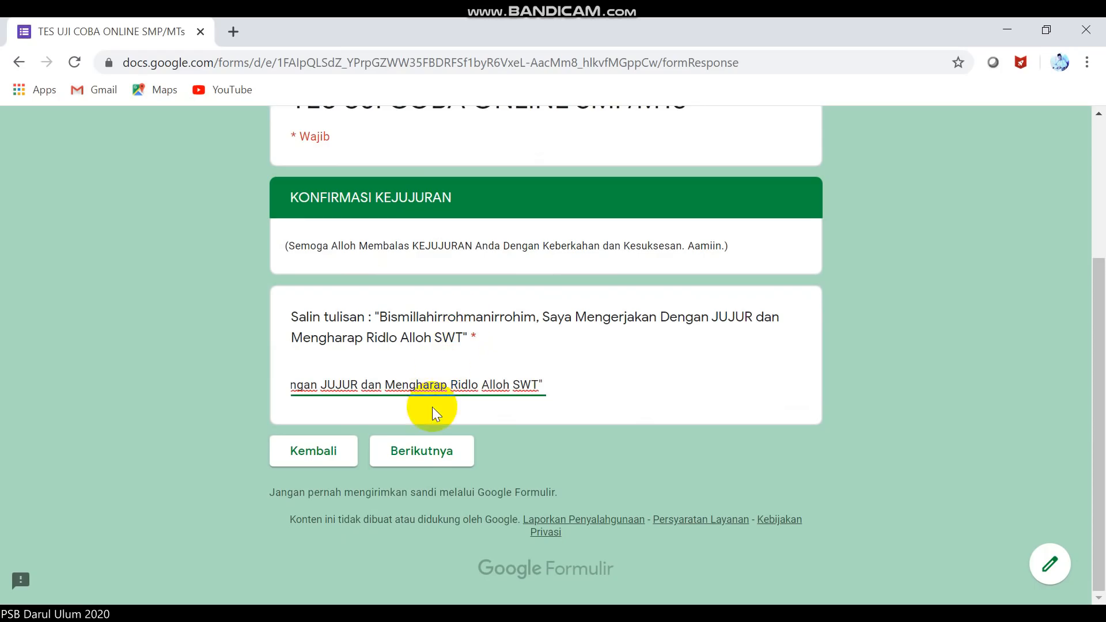
{"action": "left_click", "coordinate": [427, 450]}
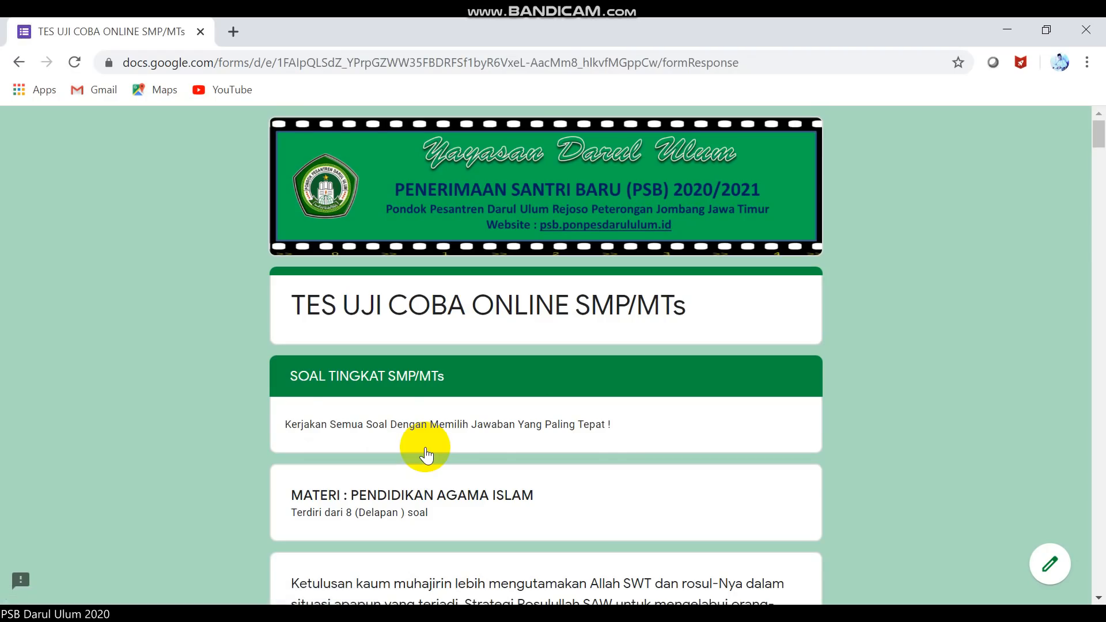
Scroll through the SMP/MTs questions and continue to the PENUTUP closing page.
{"action": "scroll", "coordinate": [427, 455], "scroll_direction": "down", "scroll_amount": 1}
{"action": "scroll", "coordinate": [427, 455], "scroll_direction": "up", "scroll_amount": 1}
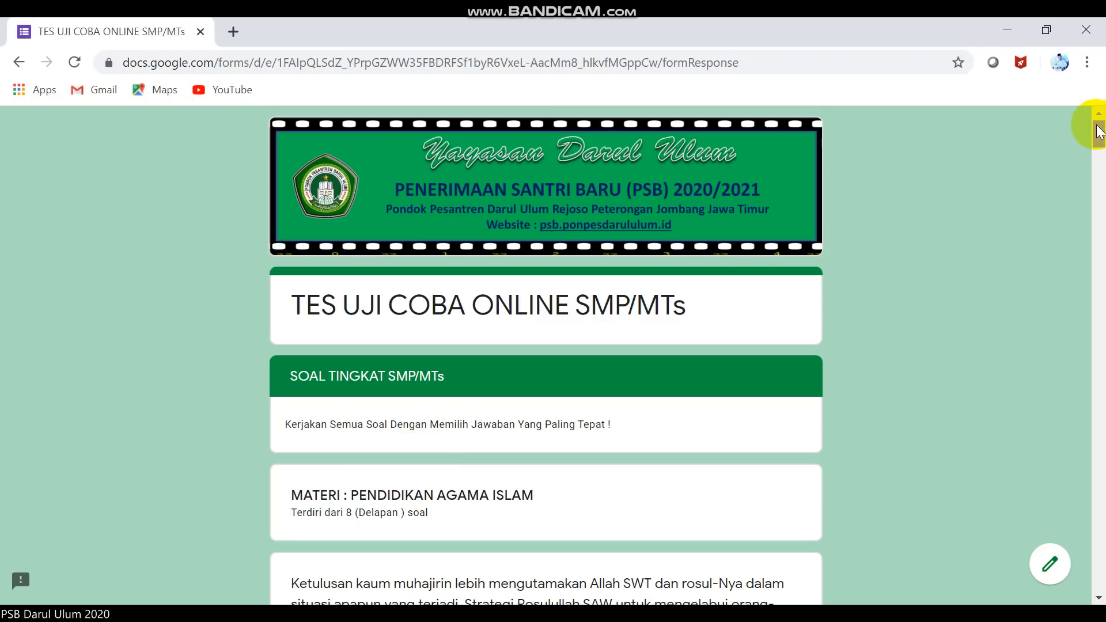
{"action": "left_click_drag", "start_coordinate": [1101, 133], "coordinate": [1088, 597]}
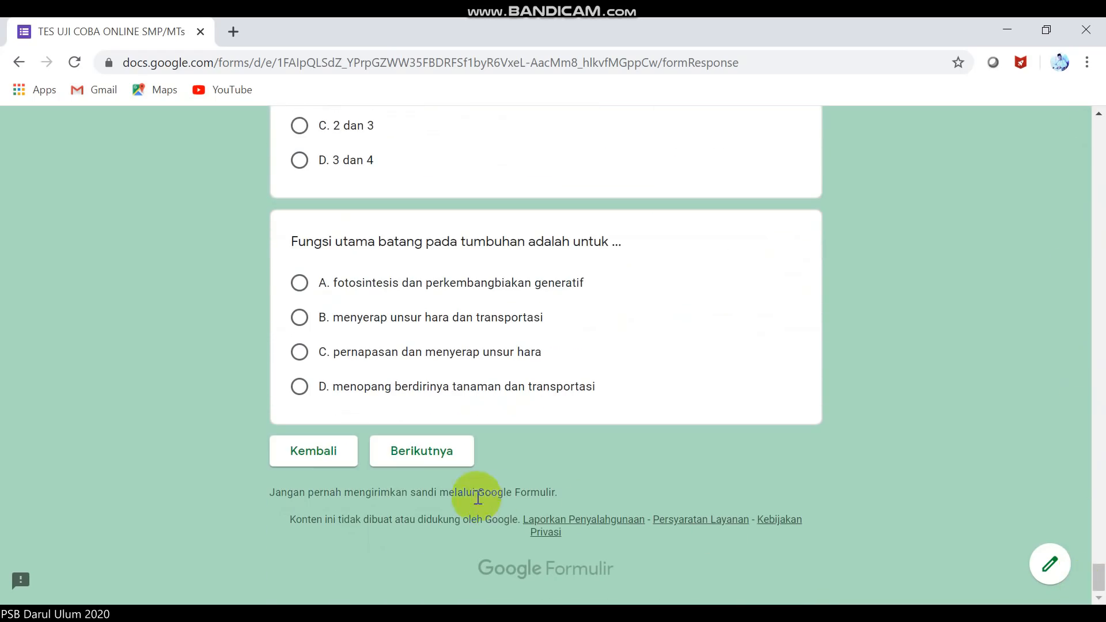
{"action": "left_click", "coordinate": [427, 456]}
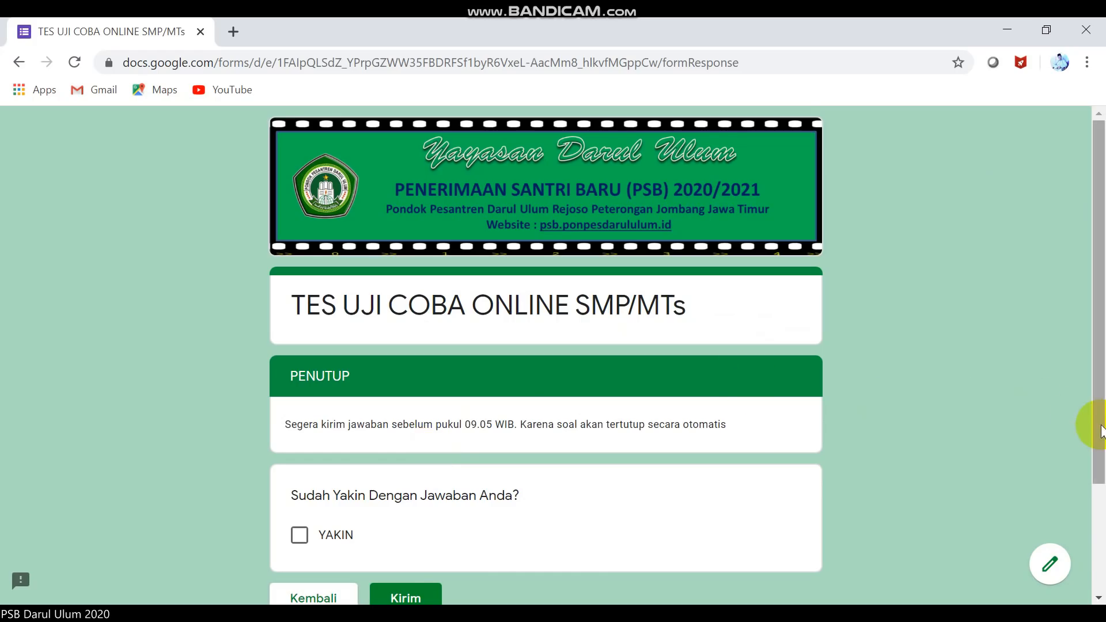
Tick YAKIN and submit the SMP/MTs trial test with Kirim.
{"action": "scroll", "coordinate": [1095, 429], "scroll_direction": "down", "scroll_amount": 1}
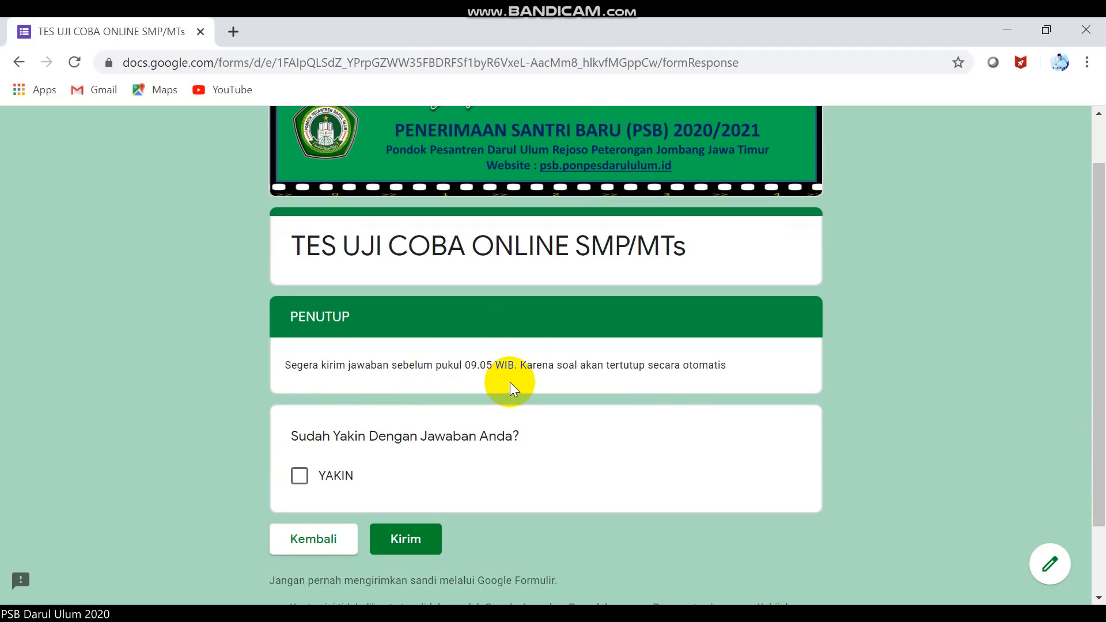
{"action": "left_click", "coordinate": [301, 478]}
{"action": "left_click", "coordinate": [389, 537]}
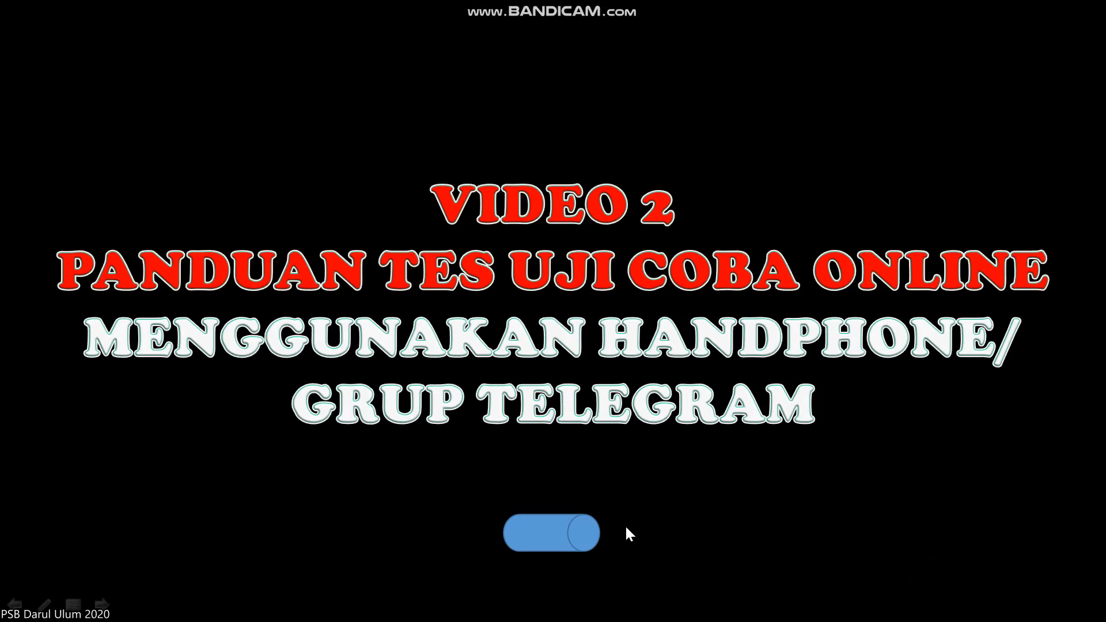
Launch the linked phone tutorial mp4 from the VIDEO 2 slide, approving the security prompt.
{"action": "left_click", "coordinate": [575, 534]}
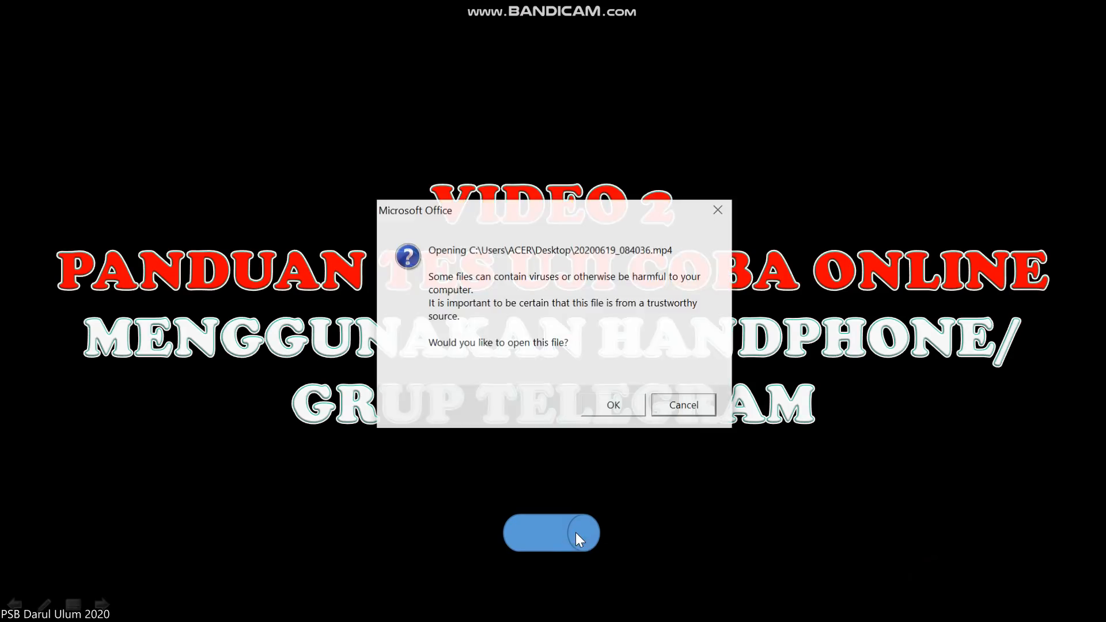
{"action": "left_click", "coordinate": [610, 405]}
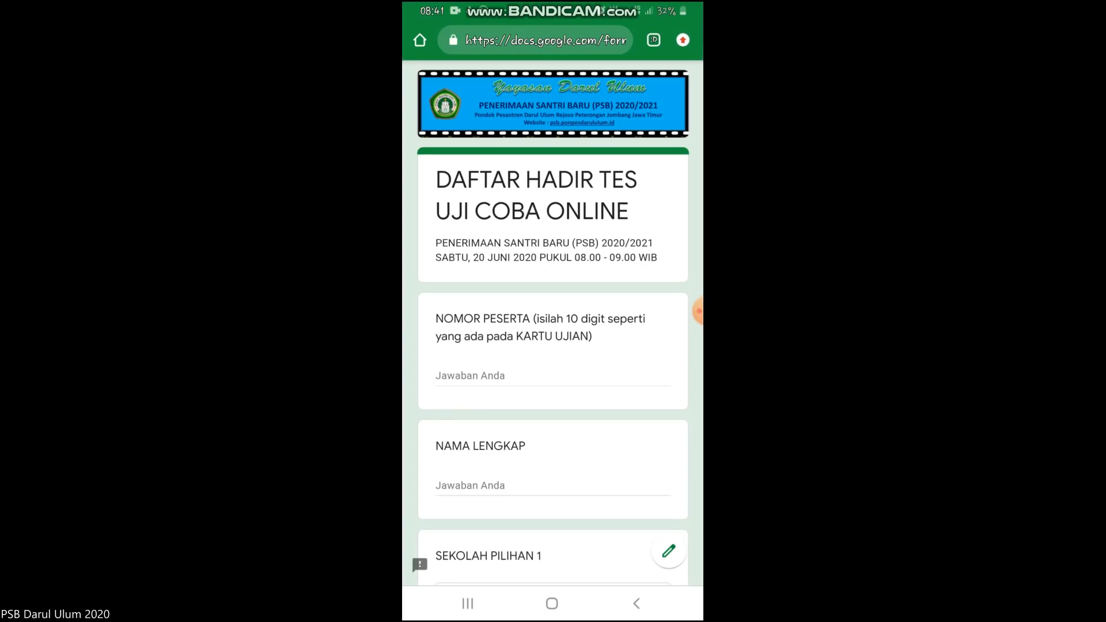
Enter the participant number in NOMOR PESERTA on the phone form.
{"action": "scroll", "coordinate": [554, 323], "scroll_direction": "down", "scroll_amount": 3}
{"action": "left_click", "coordinate": [524, 284]}
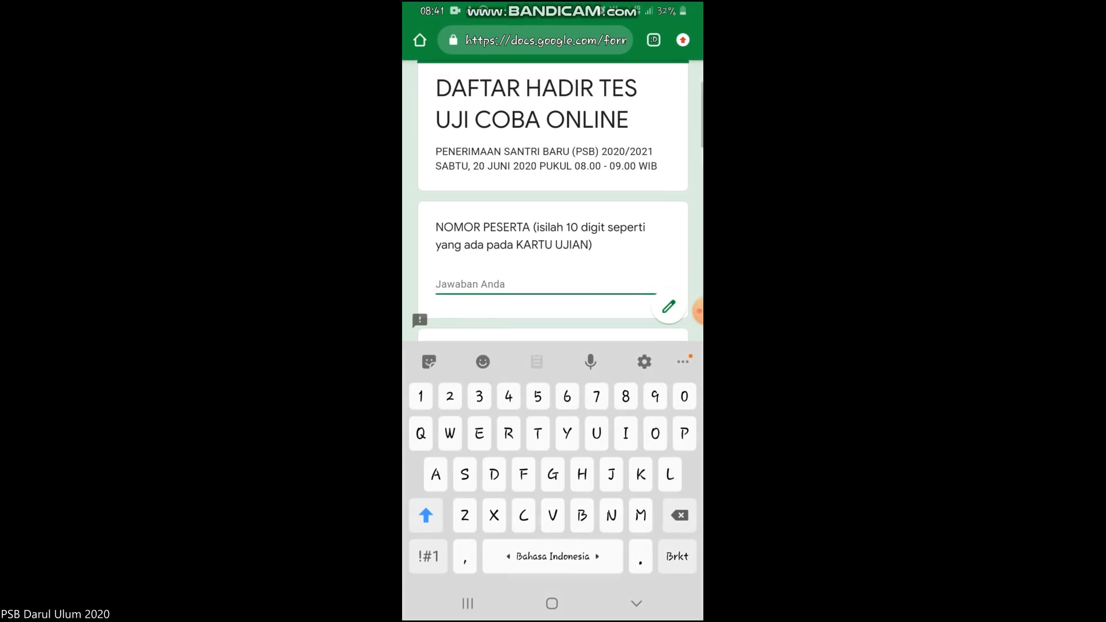
{"action": "left_click", "coordinate": [428, 557]}
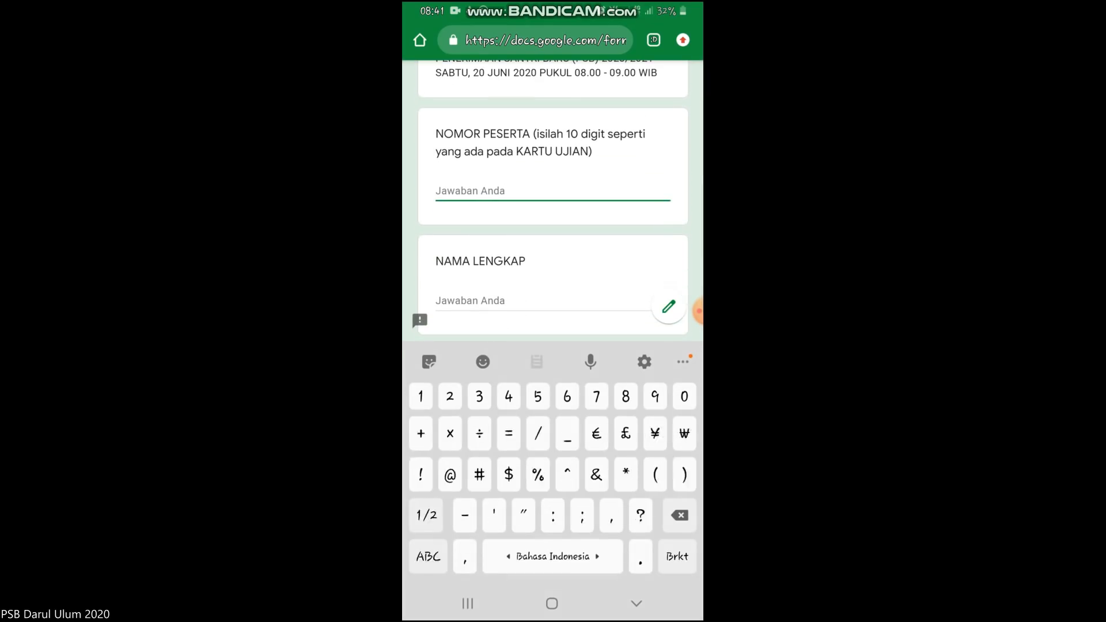
{"action": "key", "text": "Tab"}
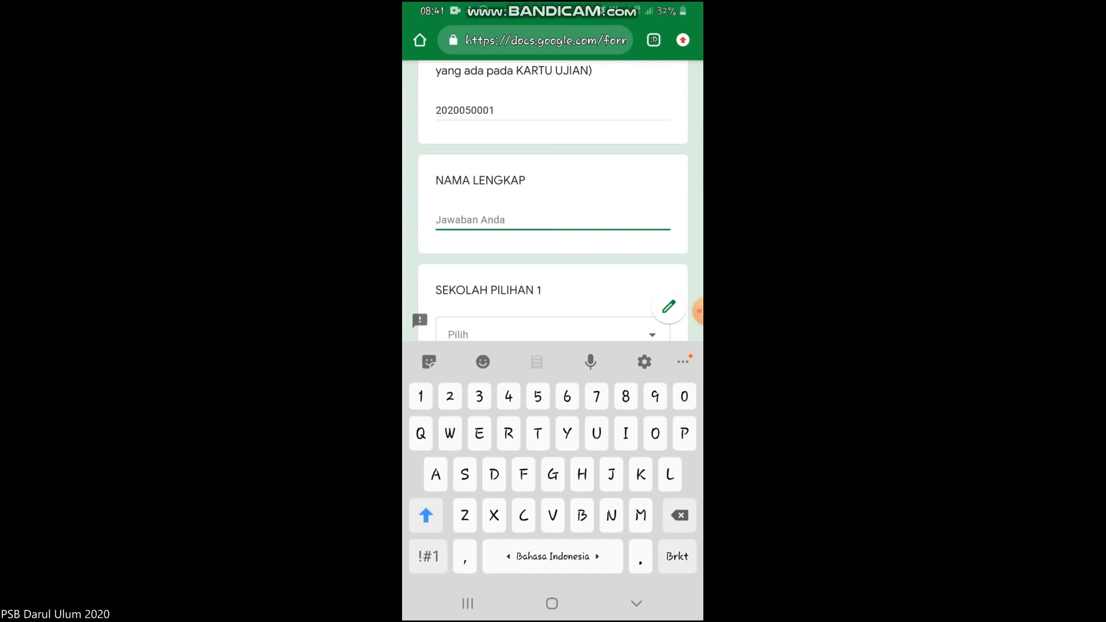
Type the full name, correcting one letter, and choose SMP DARUL ULUM 1 UNGGULAN as first school.
{"action": "type", "text": "K"}
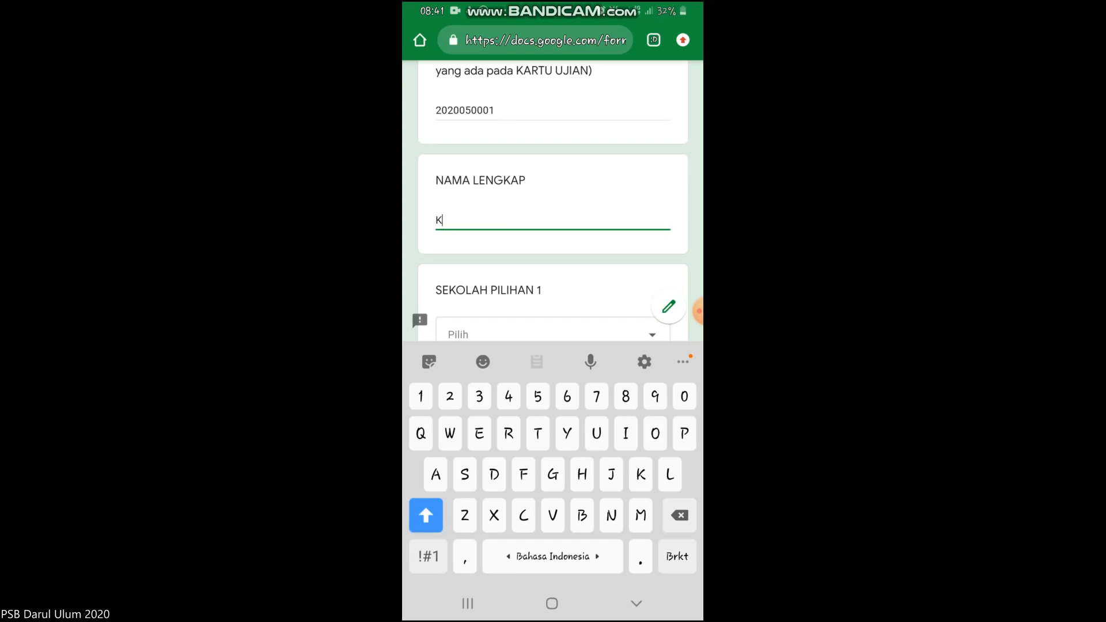
{"action": "type", "text": "ADERI"}
{"action": "left_click", "coordinate": [456, 220]}
{"action": "key", "text": "BackSpace"}
{"action": "type", "text": "SERI"}
{"action": "scroll", "coordinate": [553, 202], "scroll_direction": "down", "scroll_amount": 2}
{"action": "left_click", "coordinate": [548, 236]}
{"action": "left_click", "coordinate": [525, 218]}
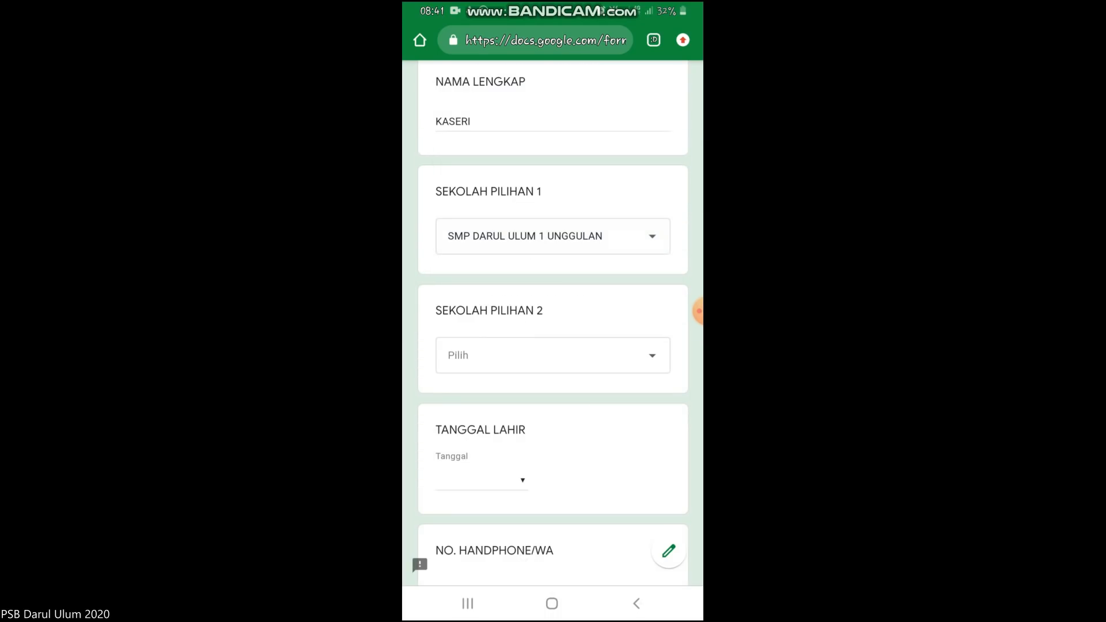
Choose MTS PLUS DARUL ULUM as the second school choice.
{"action": "left_click", "coordinate": [547, 355]}
{"action": "left_click", "coordinate": [505, 263]}
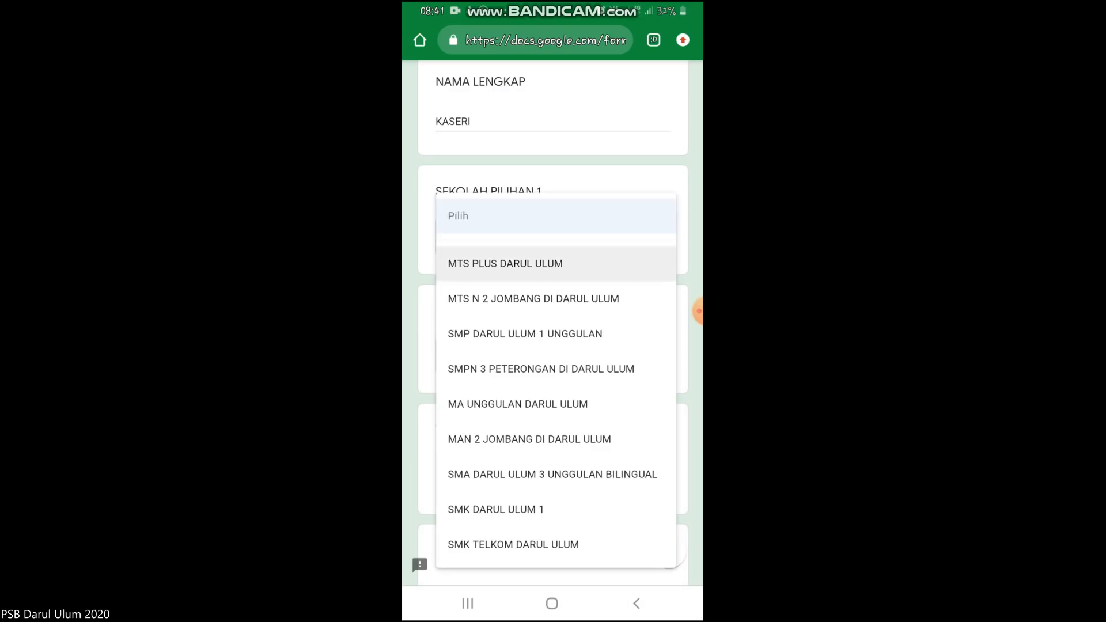
{"action": "scroll", "coordinate": [553, 346], "scroll_direction": "down", "scroll_amount": 3}
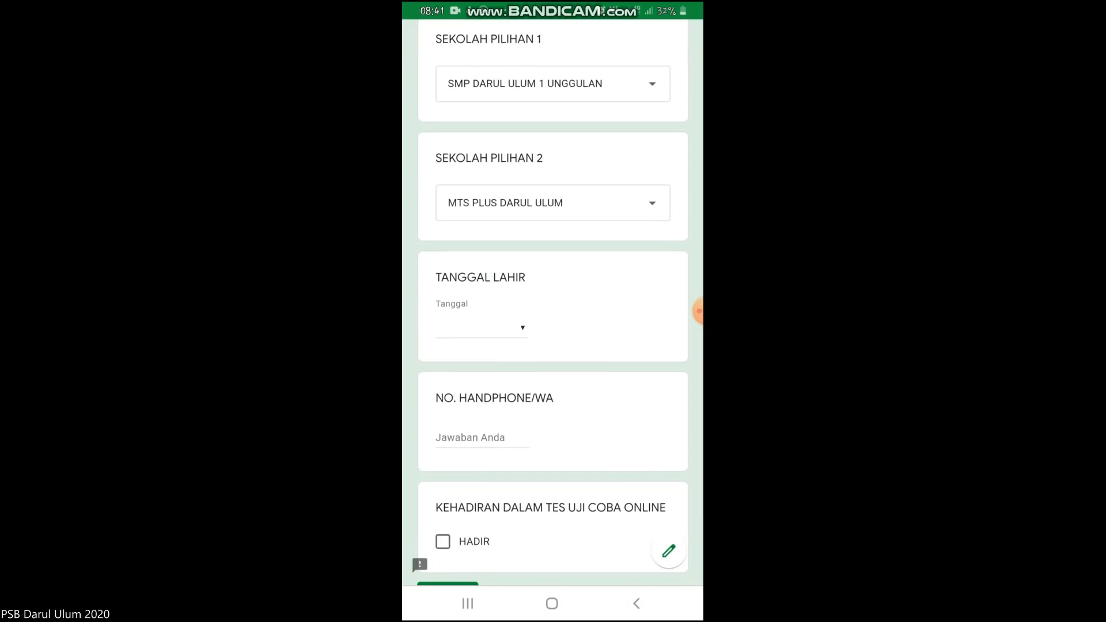
Set the birth date to 20/06/2020 in the calendar picker.
{"action": "left_click", "coordinate": [481, 328]}
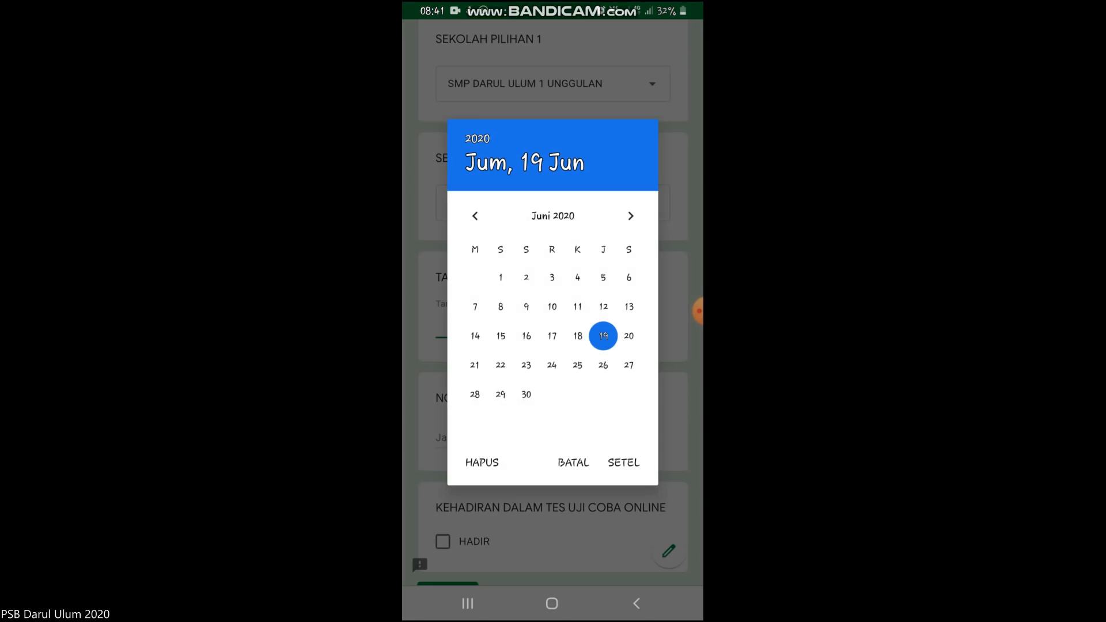
{"action": "left_click", "coordinate": [629, 336]}
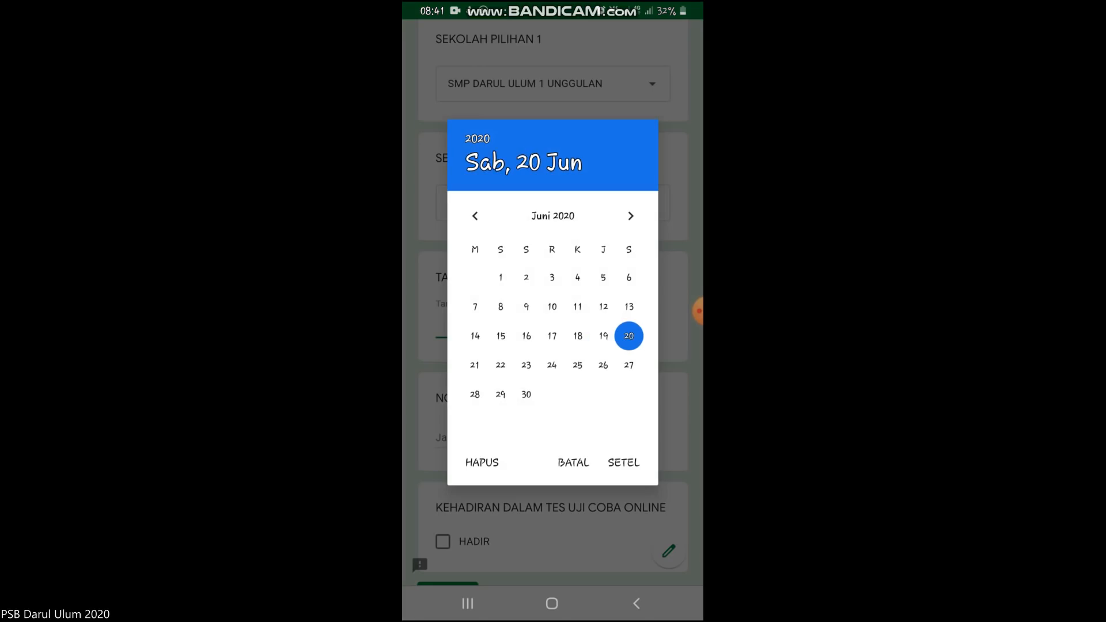
{"action": "left_click", "coordinate": [474, 216]}
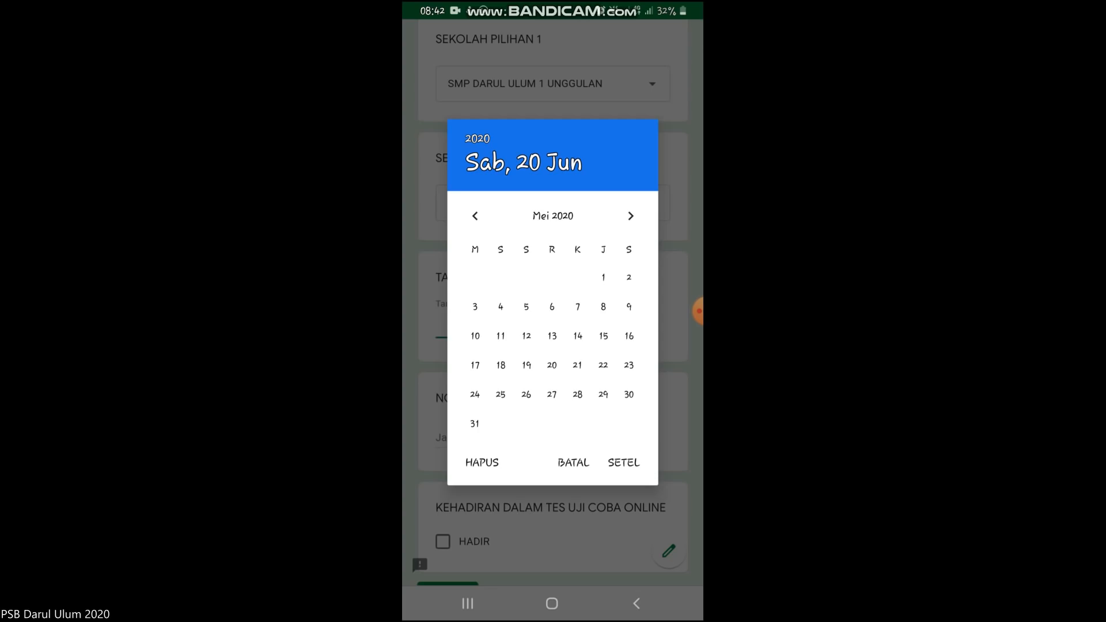
{"action": "left_click", "coordinate": [624, 463]}
{"action": "left_click", "coordinate": [482, 327]}
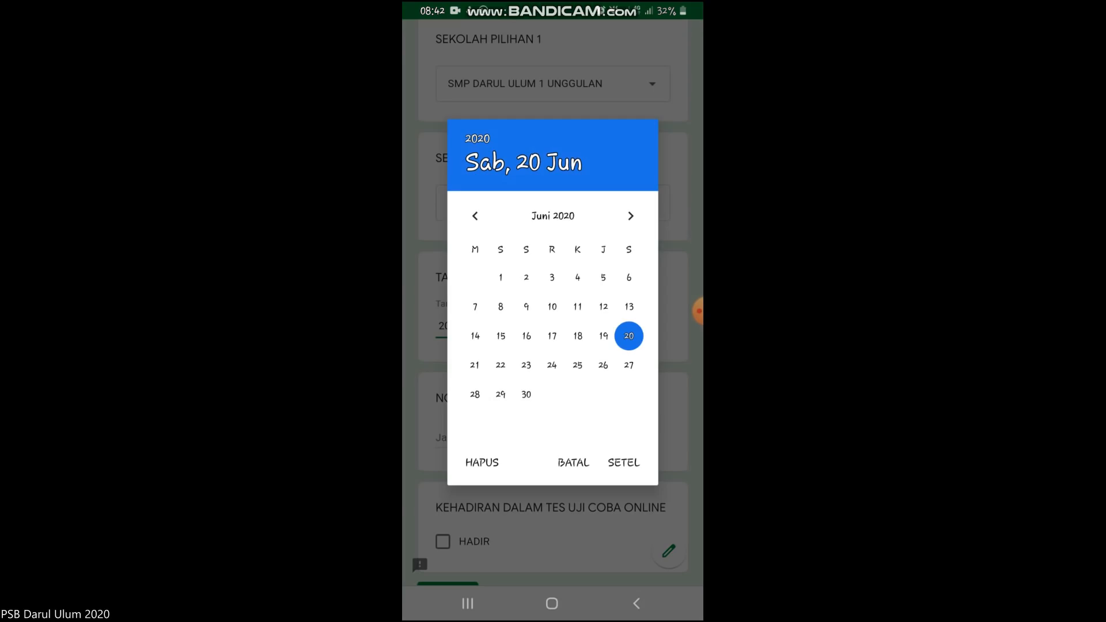
{"action": "left_click", "coordinate": [624, 463]}
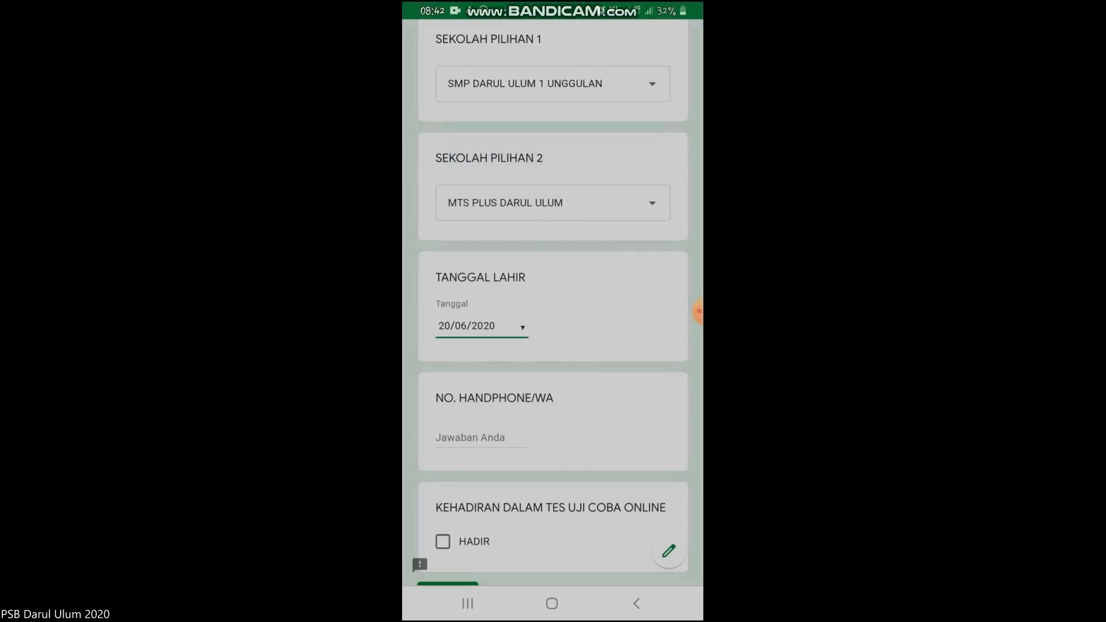
Enter the phone number, tick HADIR, and submit the attendance form.
{"action": "scroll", "coordinate": [553, 312], "scroll_direction": "down", "scroll_amount": 3}
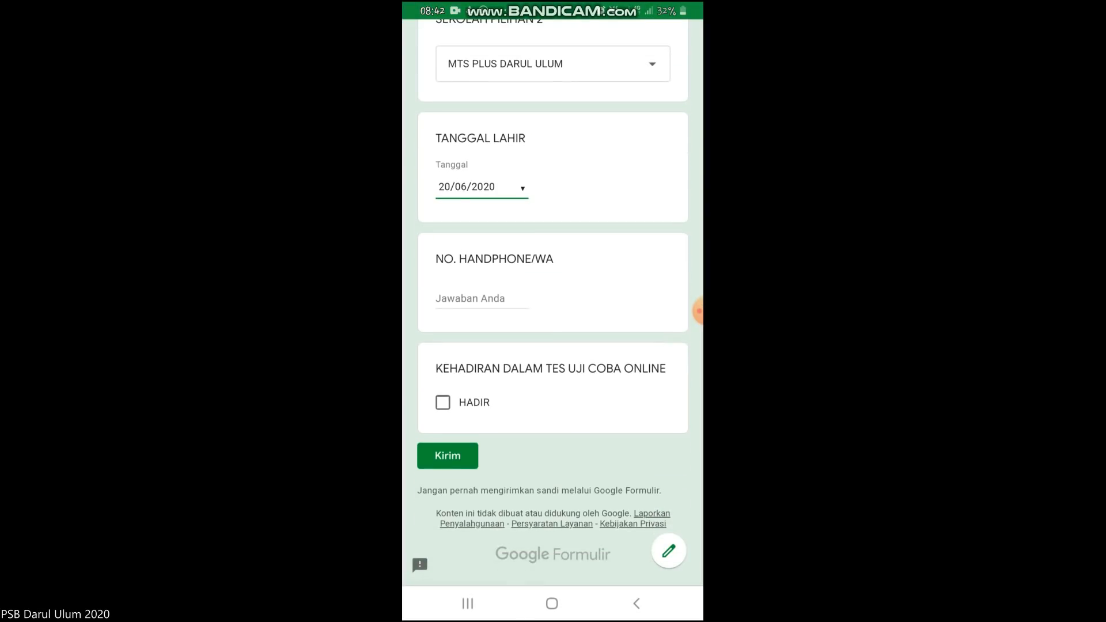
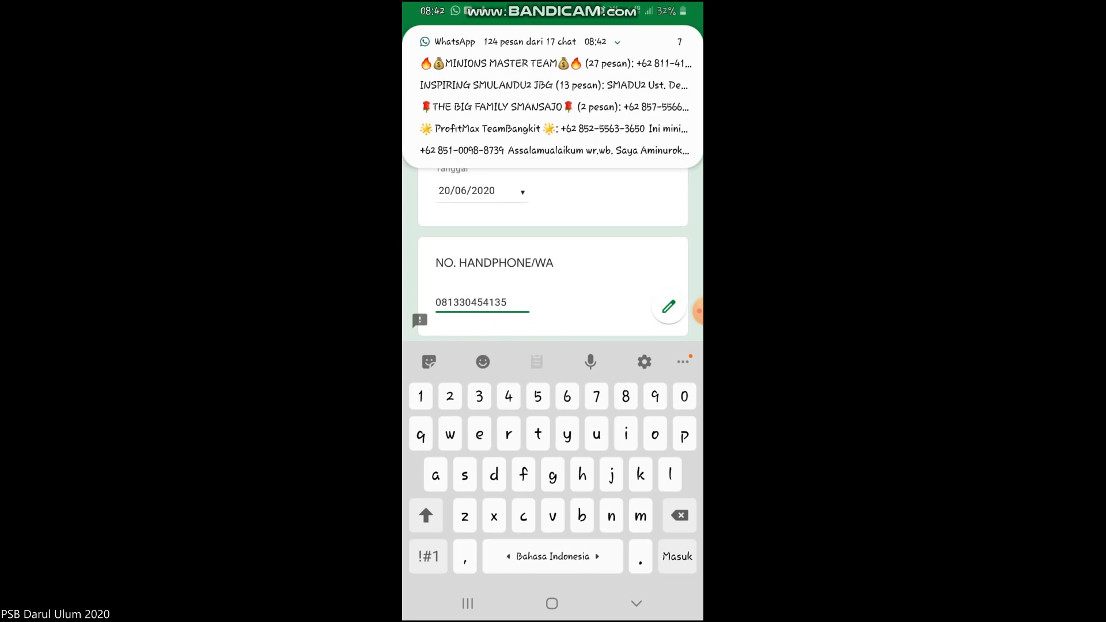
{"action": "scroll", "coordinate": [553, 259], "scroll_direction": "down", "scroll_amount": 3}
{"action": "left_click", "coordinate": [442, 277]}
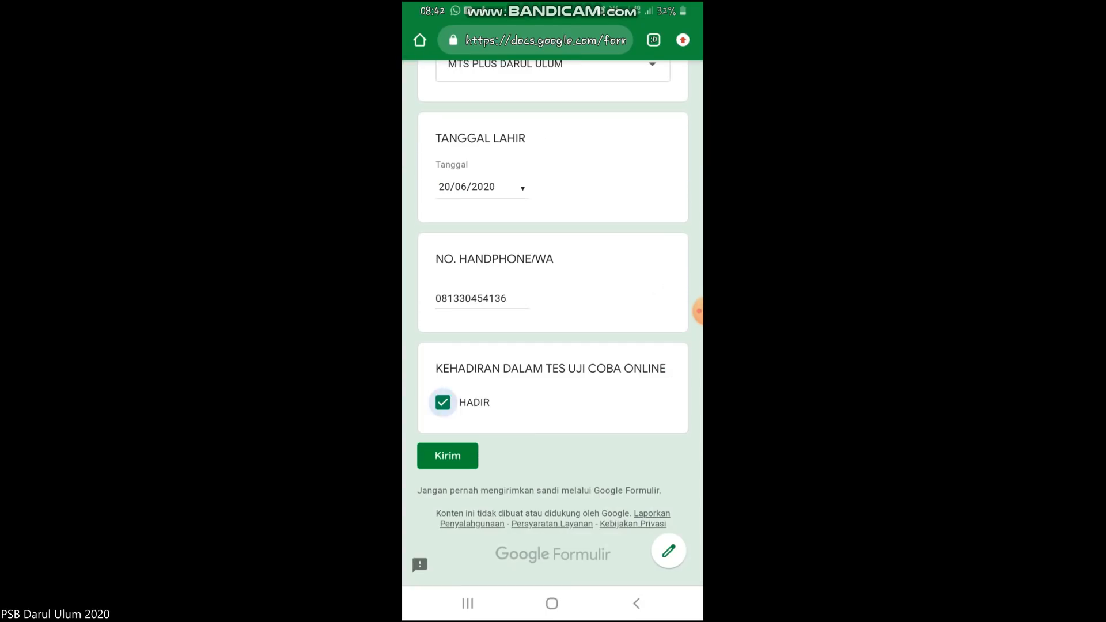
{"action": "left_click", "coordinate": [447, 456]}
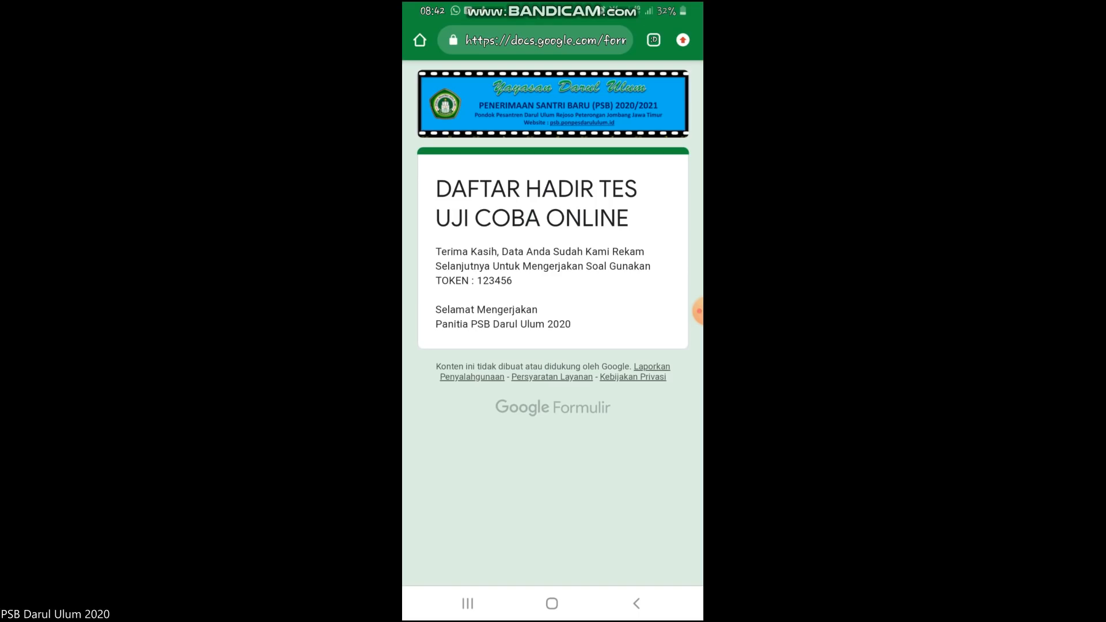
Go back from the attendance confirmation to the chat with the test form link.
{"action": "left_click", "coordinate": [637, 603]}
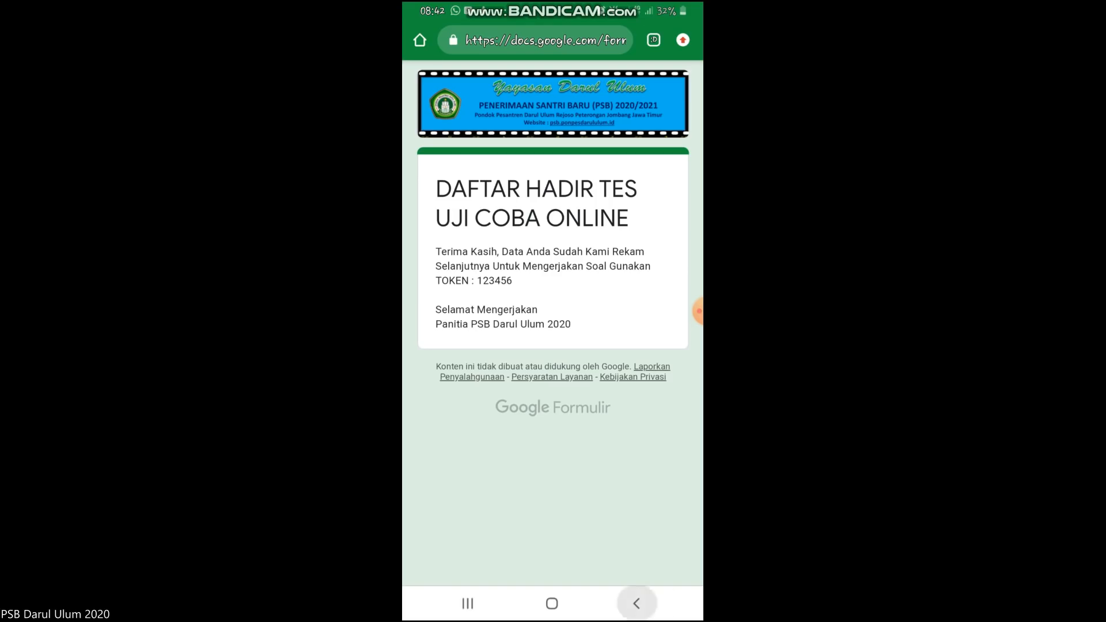
{"action": "left_click", "coordinate": [637, 603]}
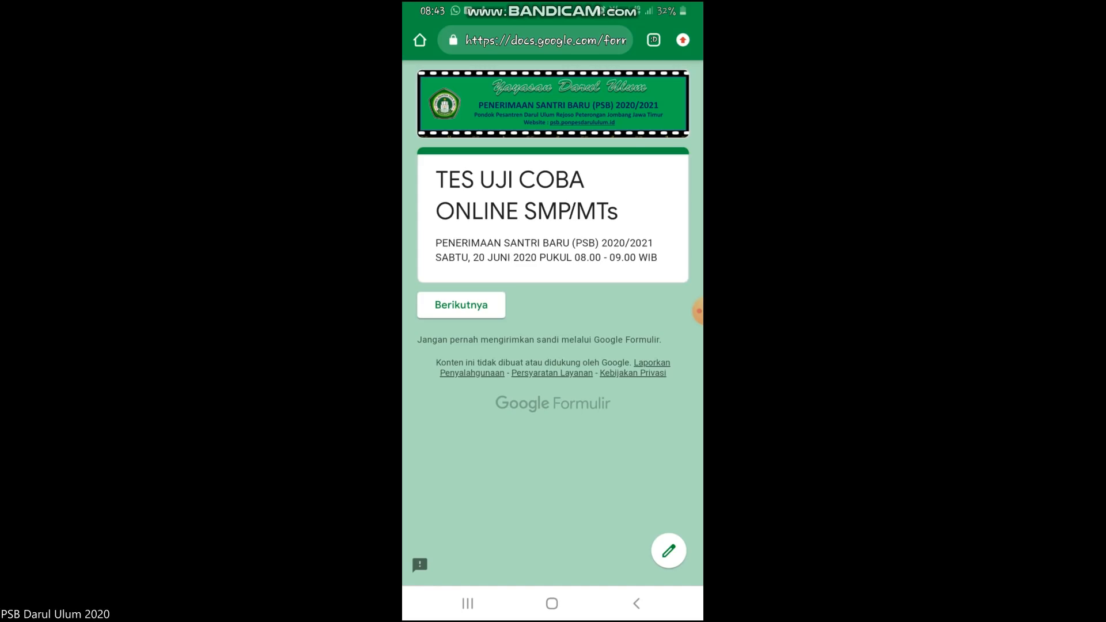
Start the identity section and enter the participant number and full name in capitals.
{"action": "left_click", "coordinate": [461, 304]}
{"action": "scroll", "coordinate": [553, 322], "scroll_direction": "down", "scroll_amount": 3}
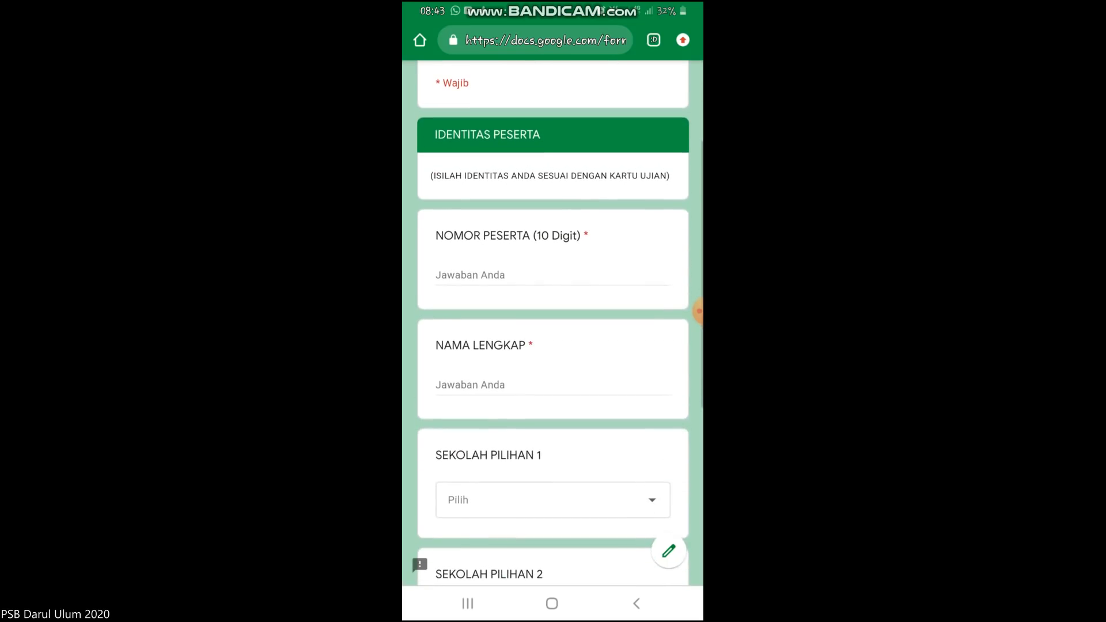
{"action": "left_click", "coordinate": [504, 277]}
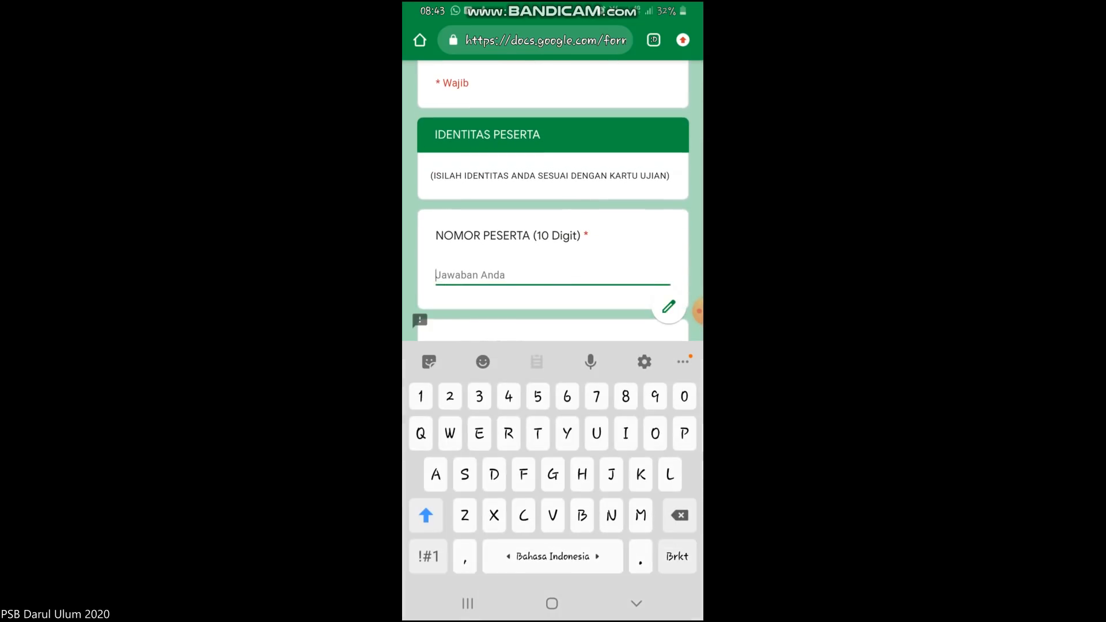
{"action": "left_click", "coordinate": [428, 557]}
{"action": "scroll", "coordinate": [553, 201], "scroll_direction": "down", "scroll_amount": 2}
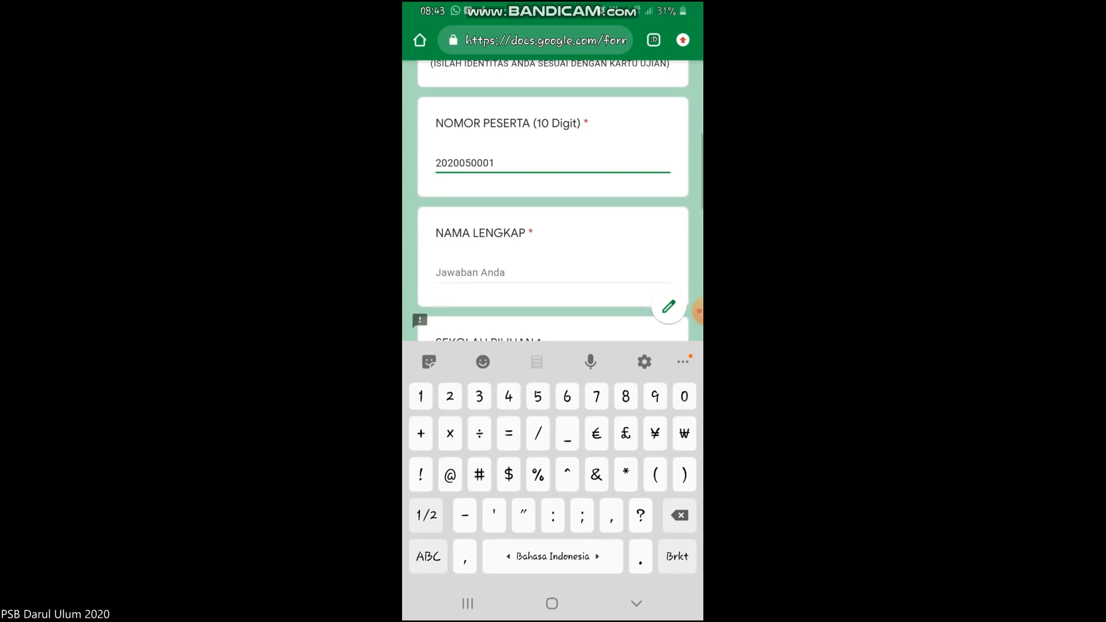
{"action": "left_click", "coordinate": [484, 272]}
{"action": "type", "text": "K"}
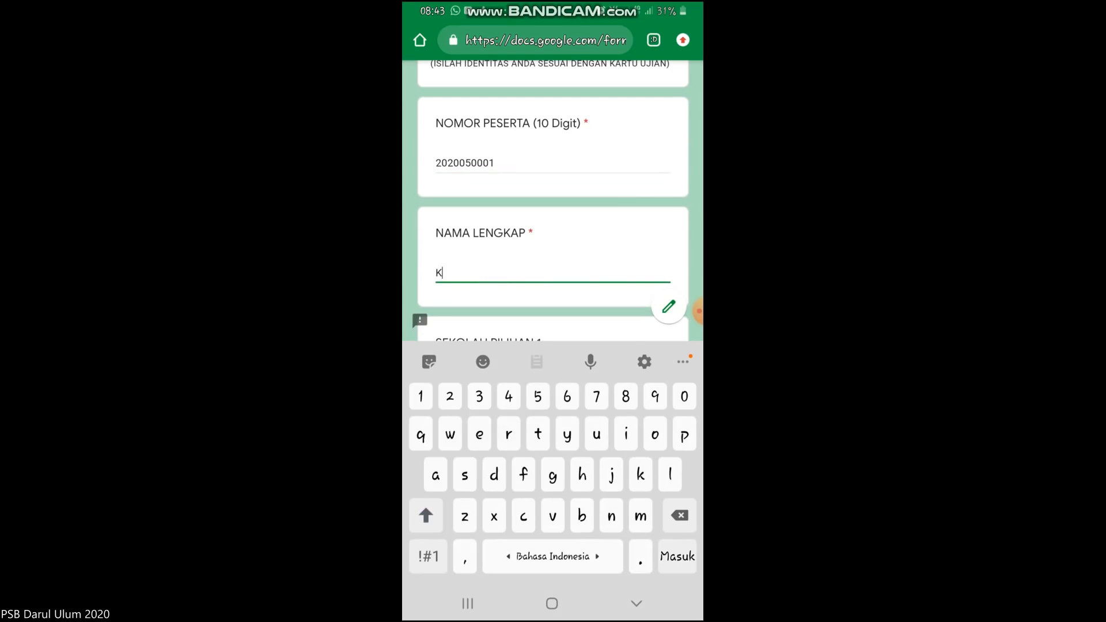
{"action": "key", "text": "shift"}
{"action": "key", "text": "shift"}
{"action": "type", "text": "ASERI"}
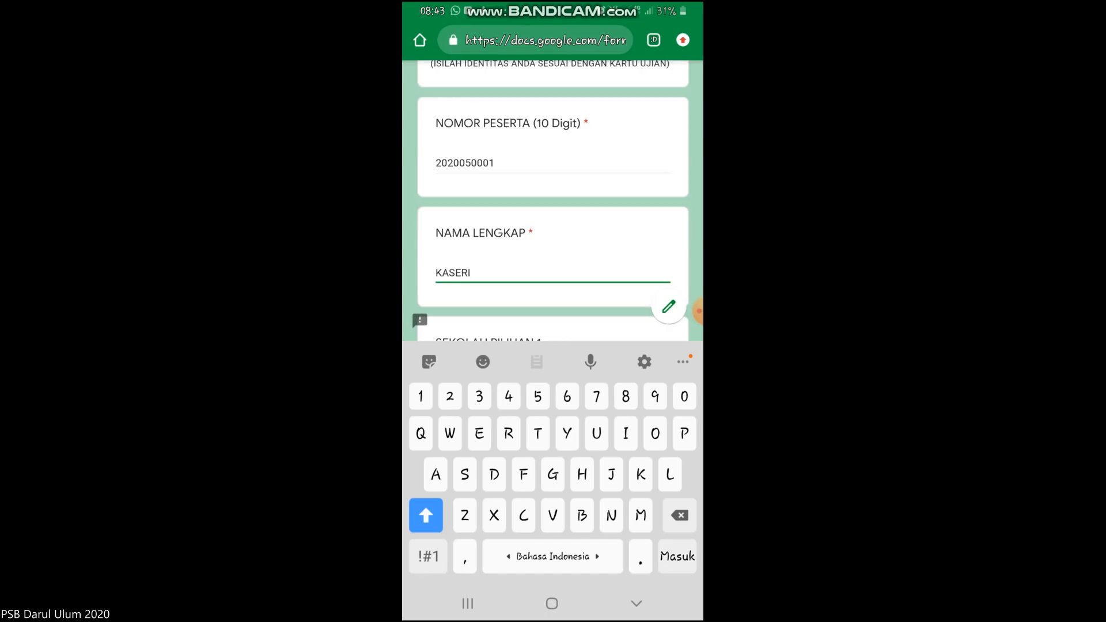
Choose SMP DARUL ULUM 1 UNGGULAN first and MTS PLUS DARUL ULUM second.
{"action": "scroll", "coordinate": [553, 231], "scroll_direction": "down", "scroll_amount": 2}
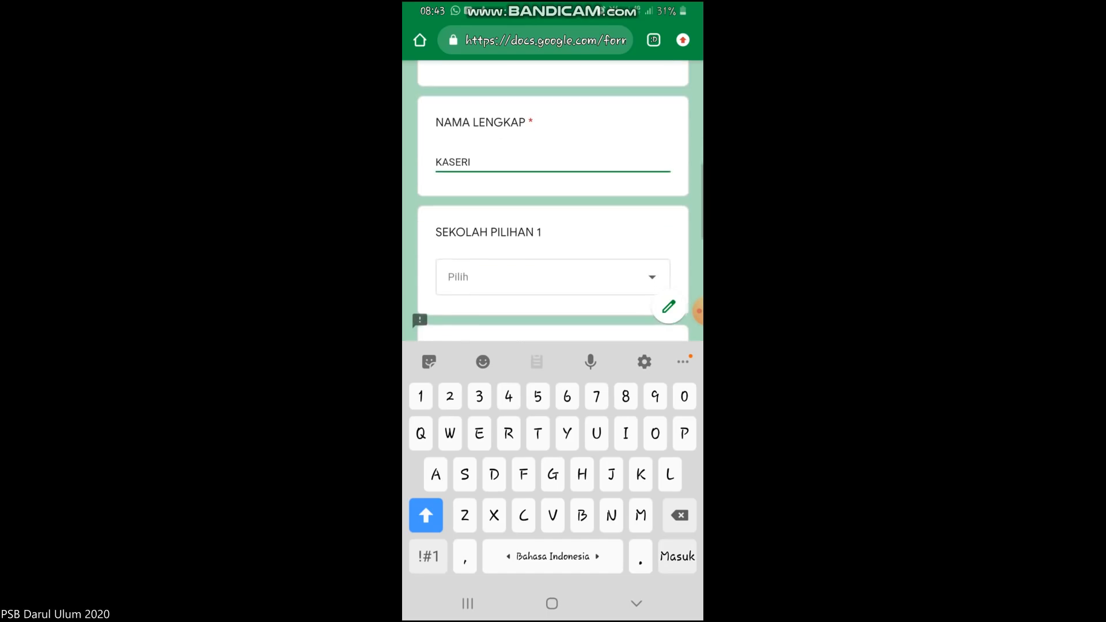
{"action": "left_click", "coordinate": [553, 274]}
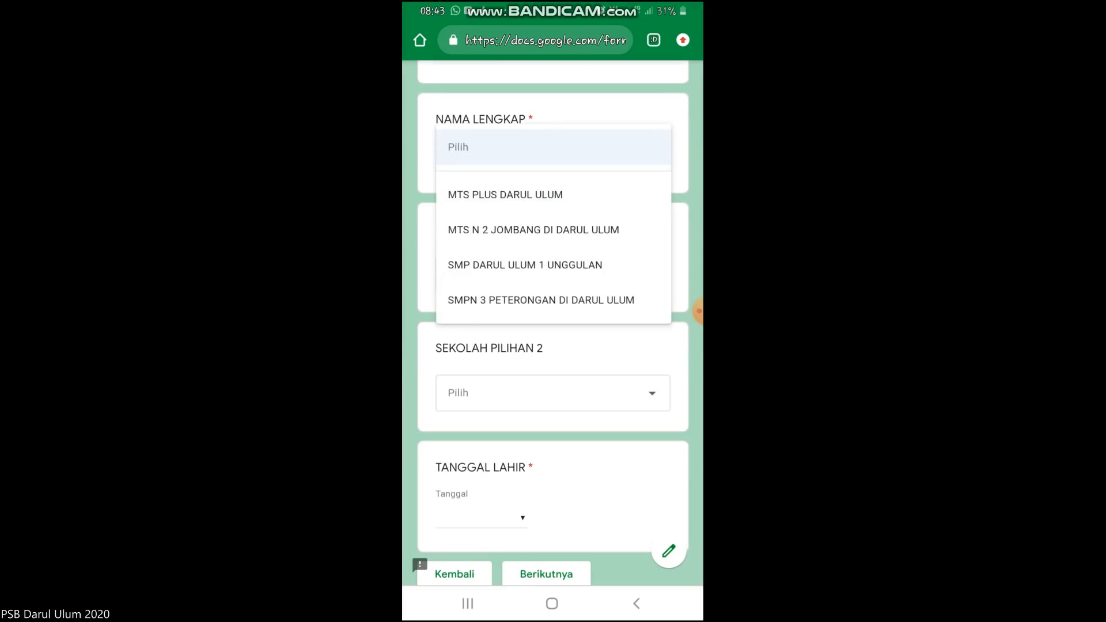
{"action": "left_click", "coordinate": [525, 265]}
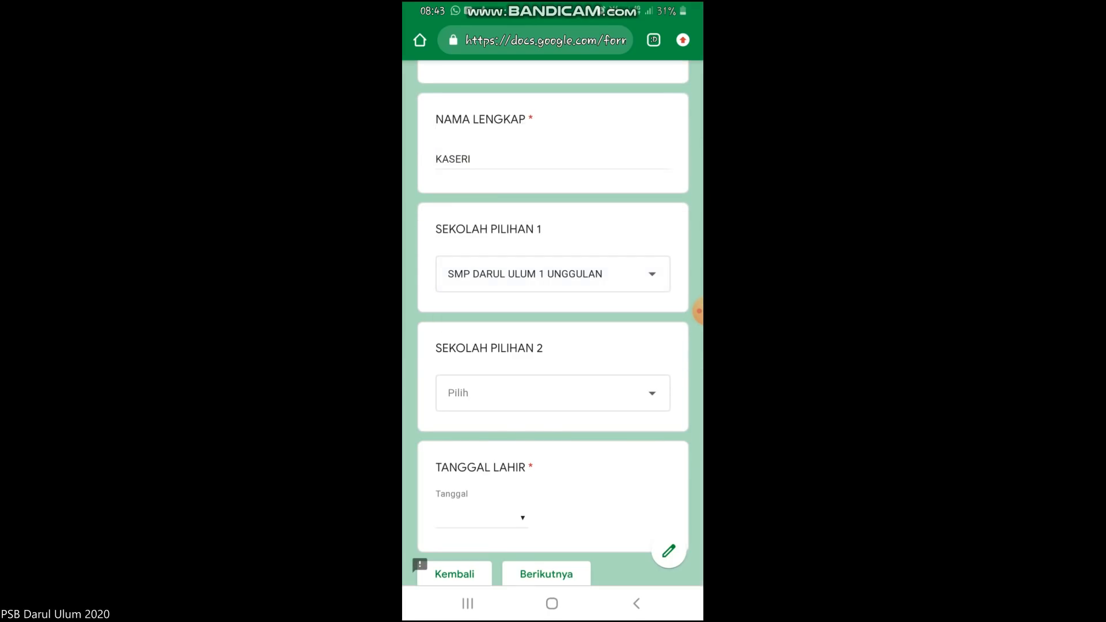
{"action": "left_click", "coordinate": [553, 392]}
{"action": "left_click", "coordinate": [506, 439]}
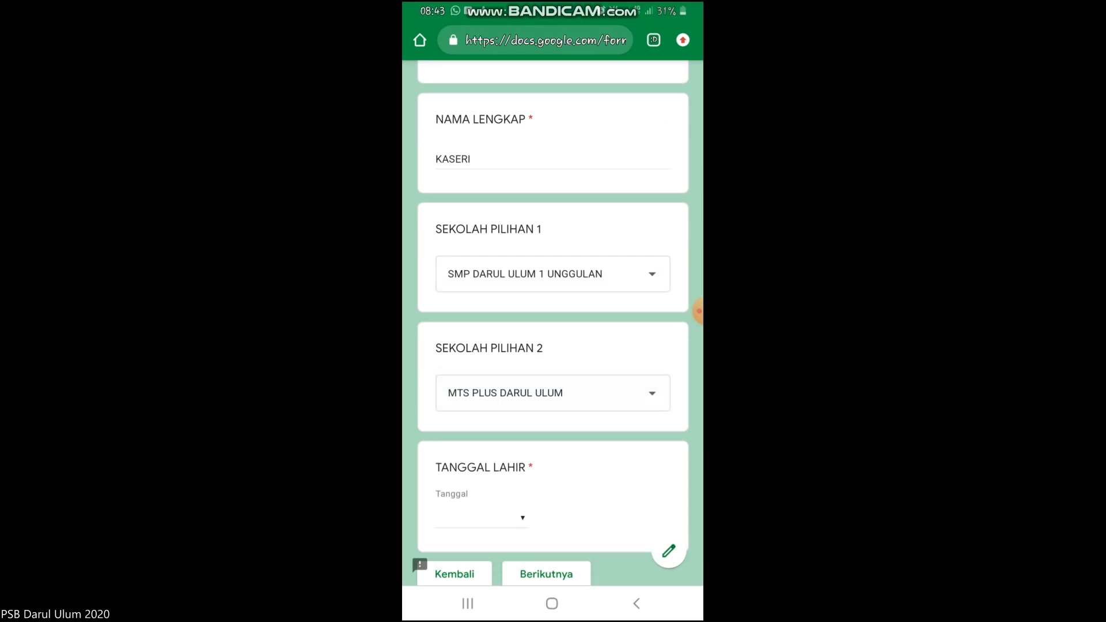
Set the birth date to 20/06/2020 and continue to the next page.
{"action": "scroll", "coordinate": [554, 311], "scroll_direction": "down", "scroll_amount": 3}
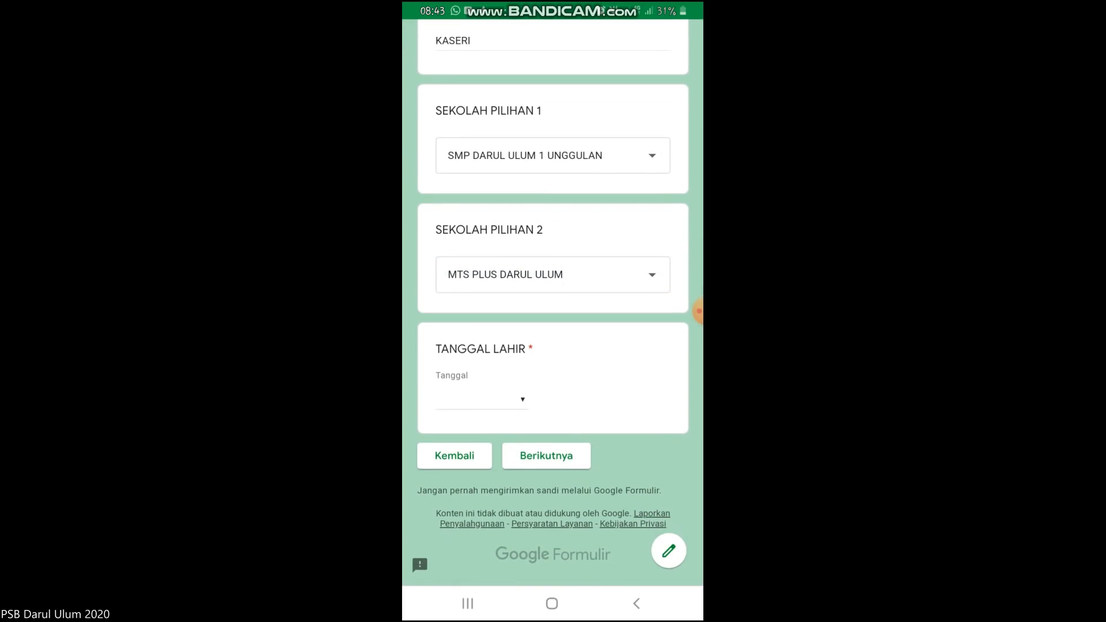
{"action": "left_click", "coordinate": [481, 399]}
{"action": "left_click", "coordinate": [629, 336]}
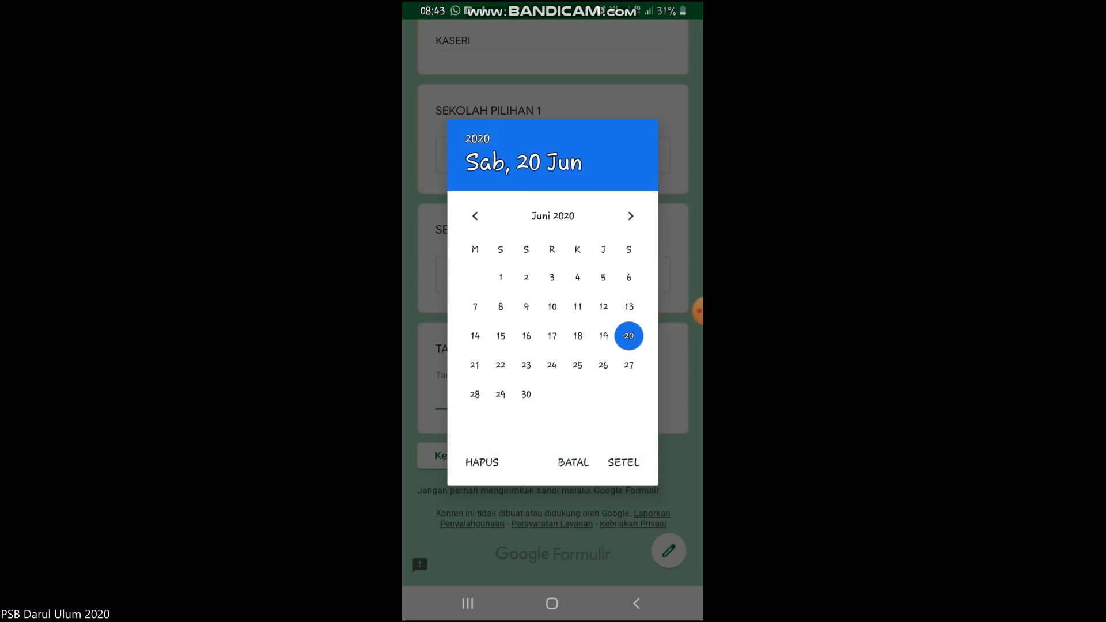
{"action": "left_click", "coordinate": [475, 216]}
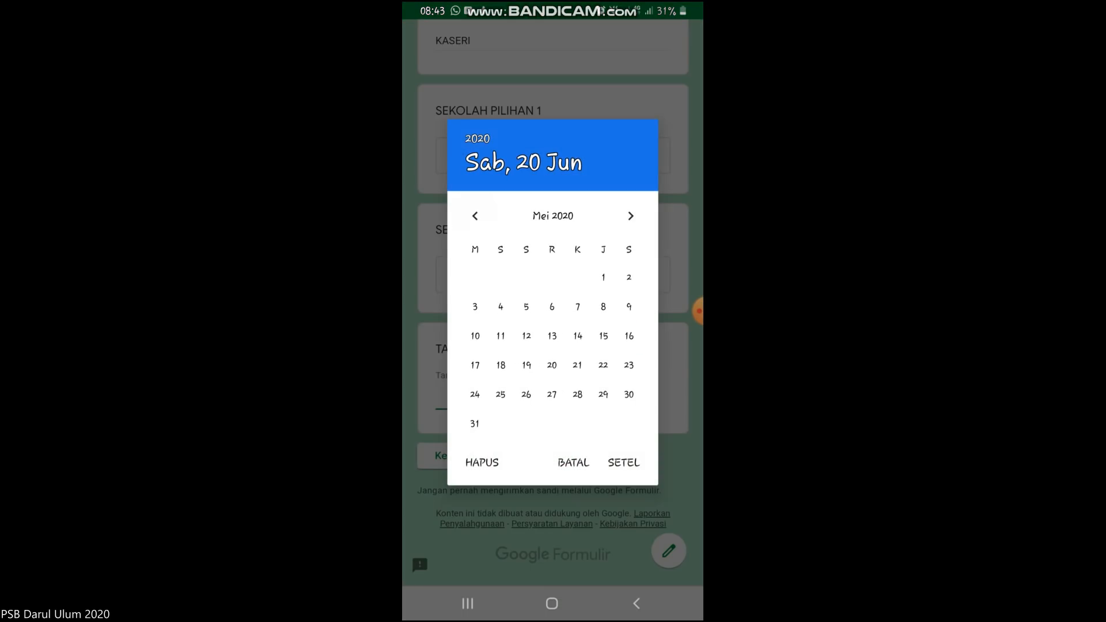
{"action": "left_click", "coordinate": [624, 462]}
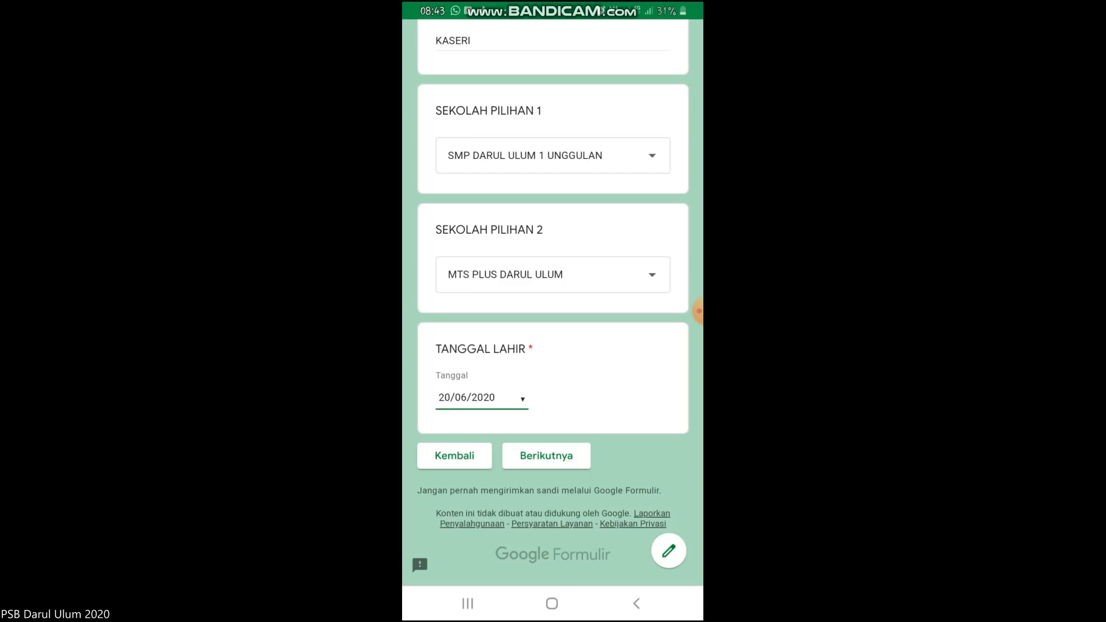
{"action": "left_click", "coordinate": [546, 456]}
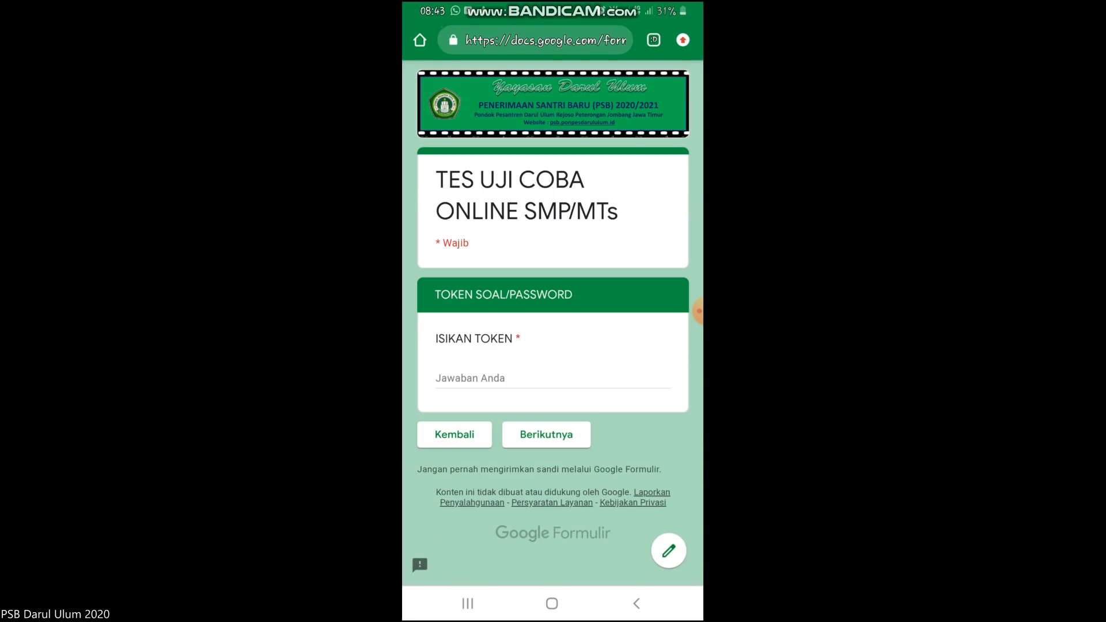
Enter the exam token in ISIKAN TOKEN and continue to the next page.
{"action": "left_click", "coordinate": [519, 380]}
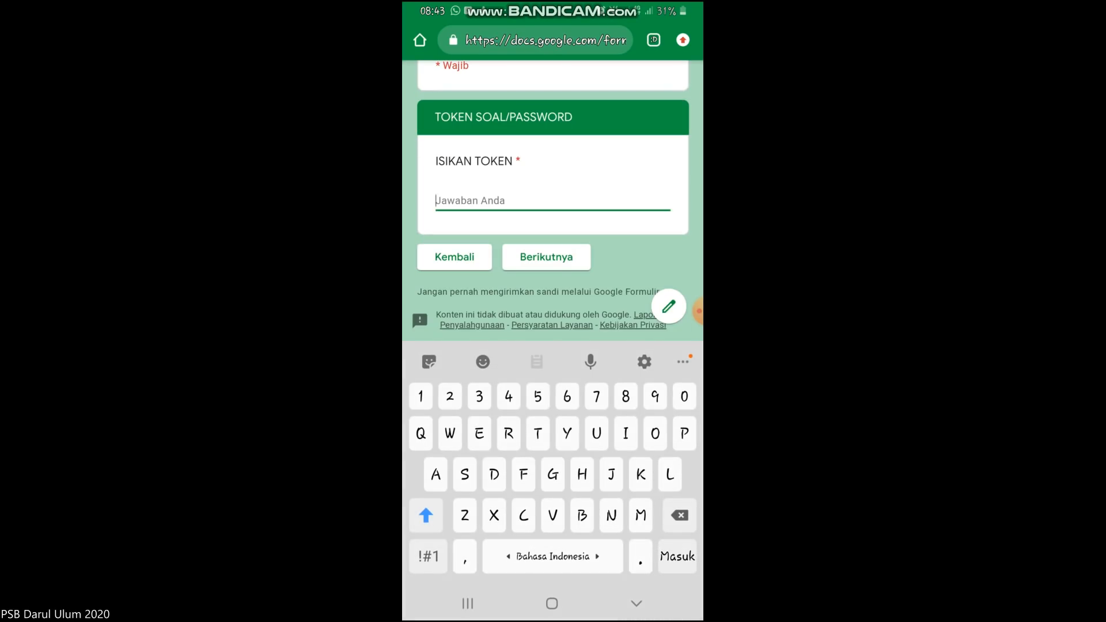
{"action": "type", "text": "1234"}
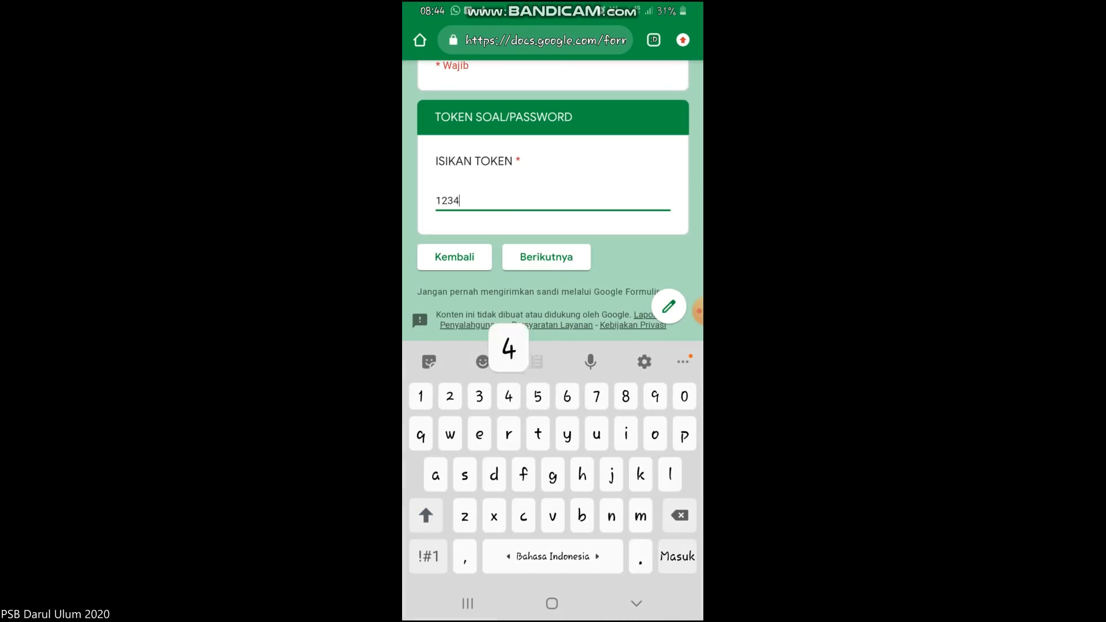
{"action": "type", "text": "56"}
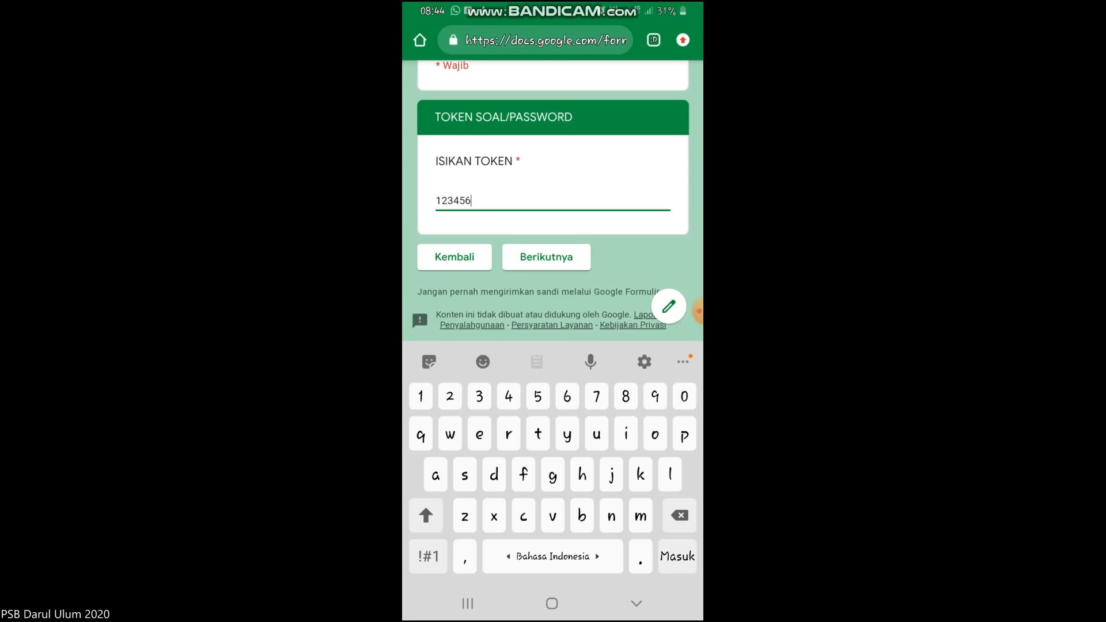
{"action": "left_click", "coordinate": [547, 257]}
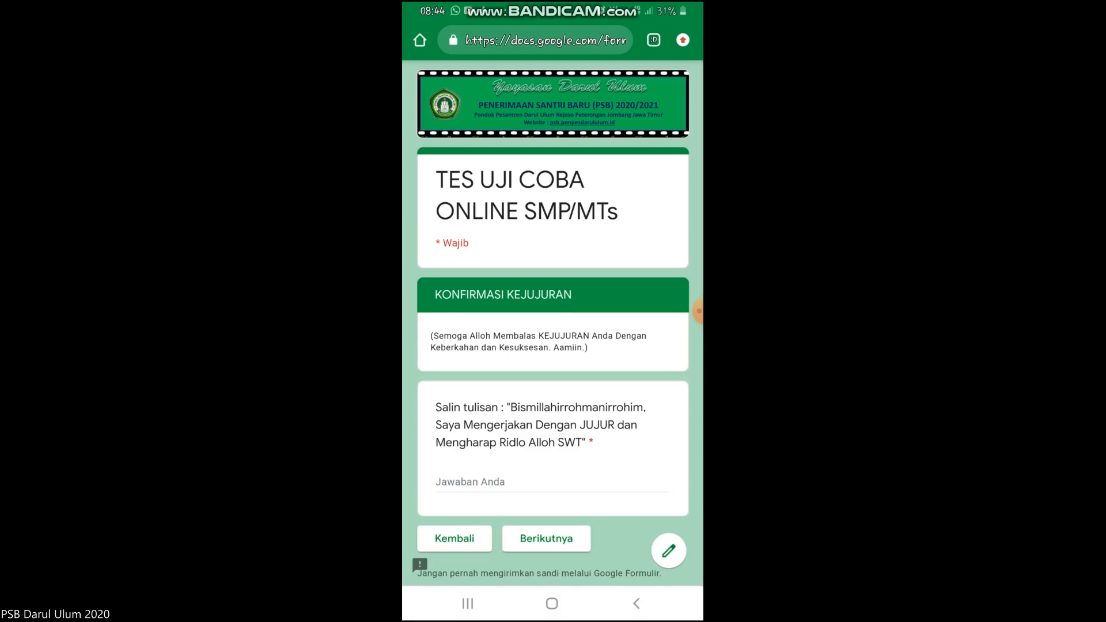
Copy the quoted pledge sentence into the answer field and continue to the questions.
{"action": "scroll", "coordinate": [553, 323], "scroll_direction": "down", "scroll_amount": 3}
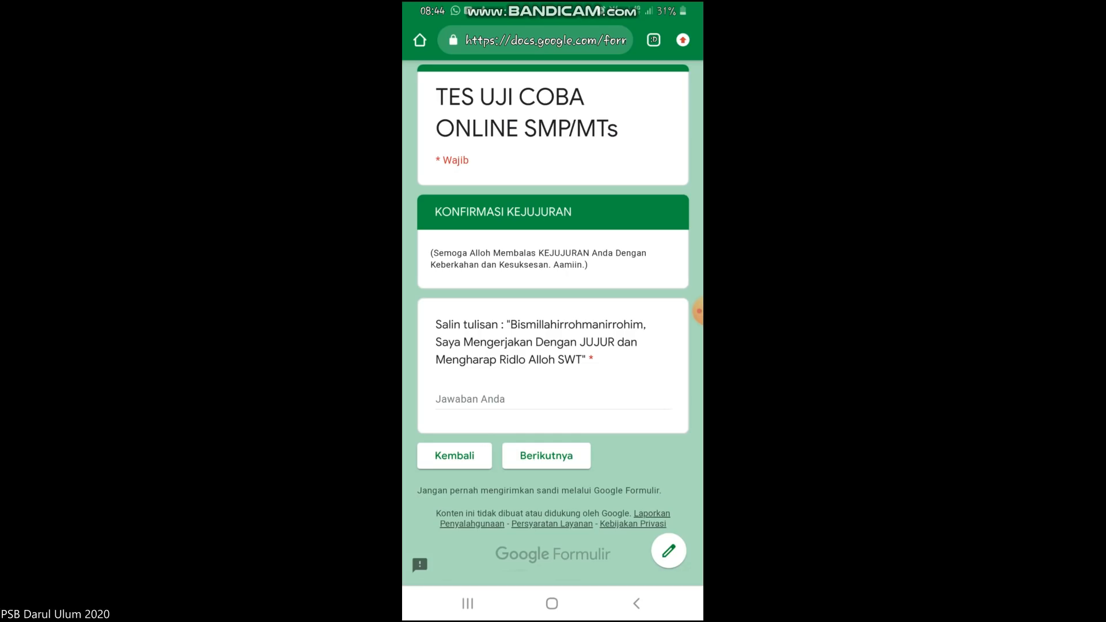
{"action": "double_click", "coordinate": [577, 325]}
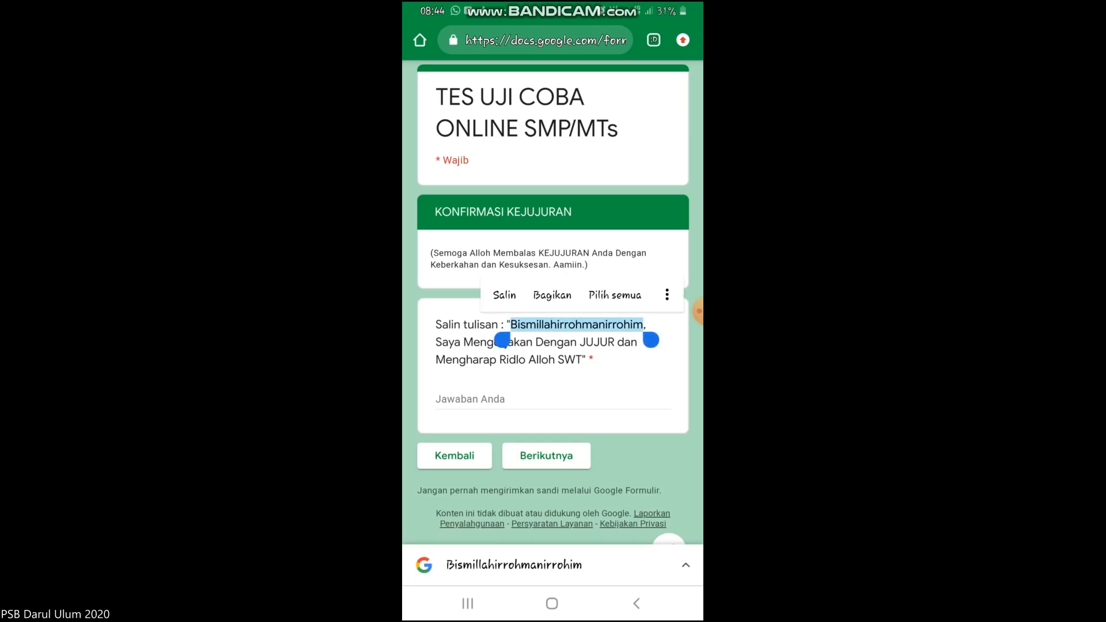
{"action": "left_click_drag", "start_coordinate": [651, 341], "coordinate": [601, 374]}
{"action": "left_click", "coordinate": [479, 295]}
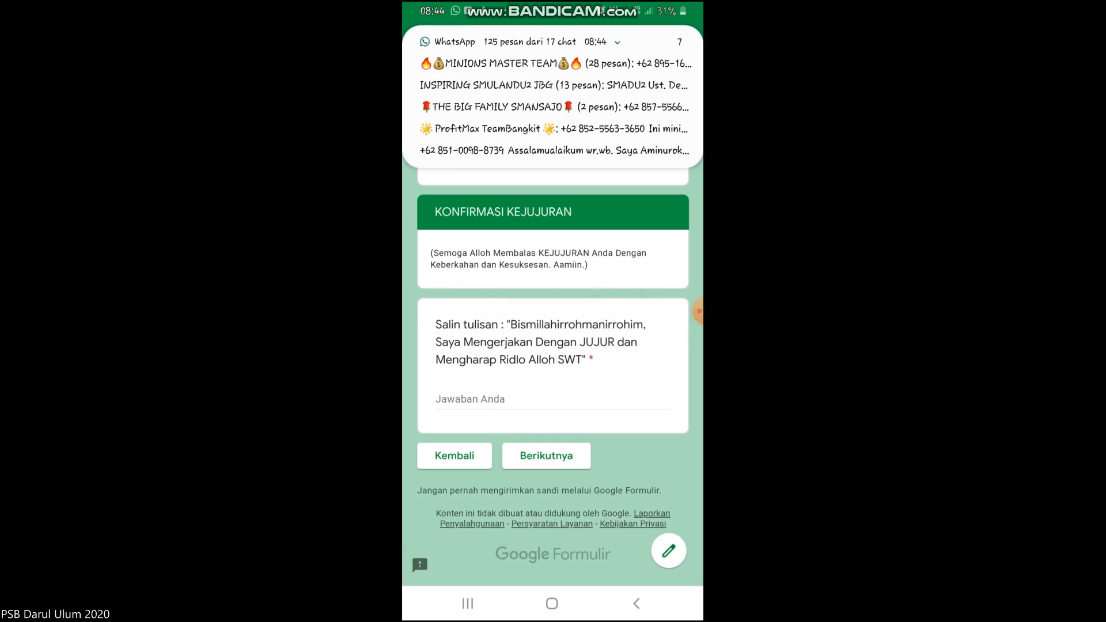
{"action": "left_click", "coordinate": [470, 398]}
{"action": "left_click", "coordinate": [444, 371]}
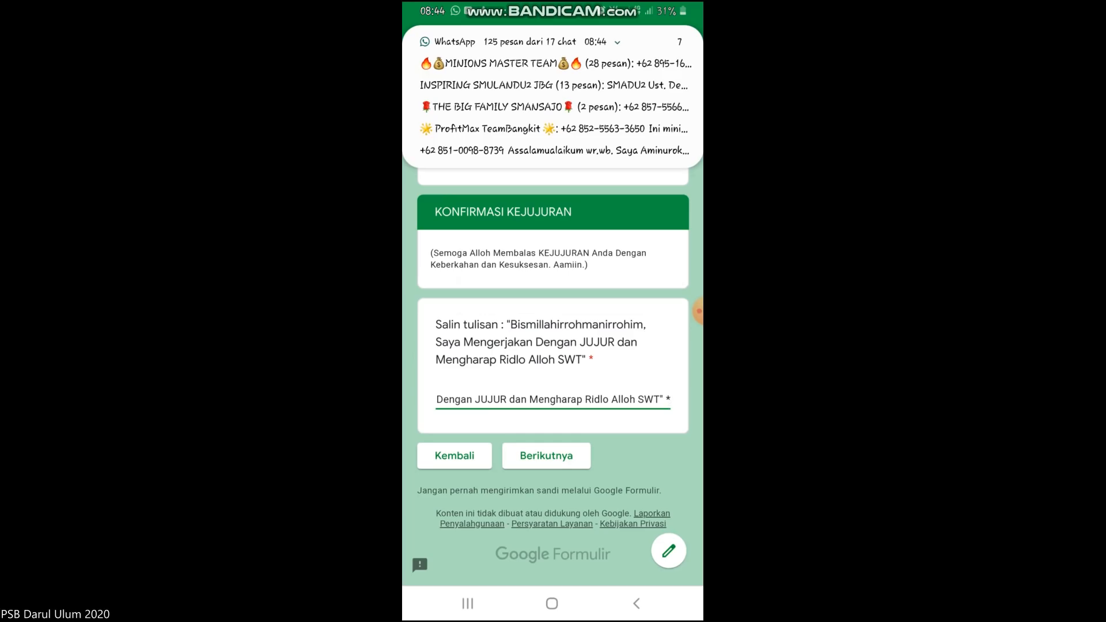
{"action": "left_click", "coordinate": [547, 456]}
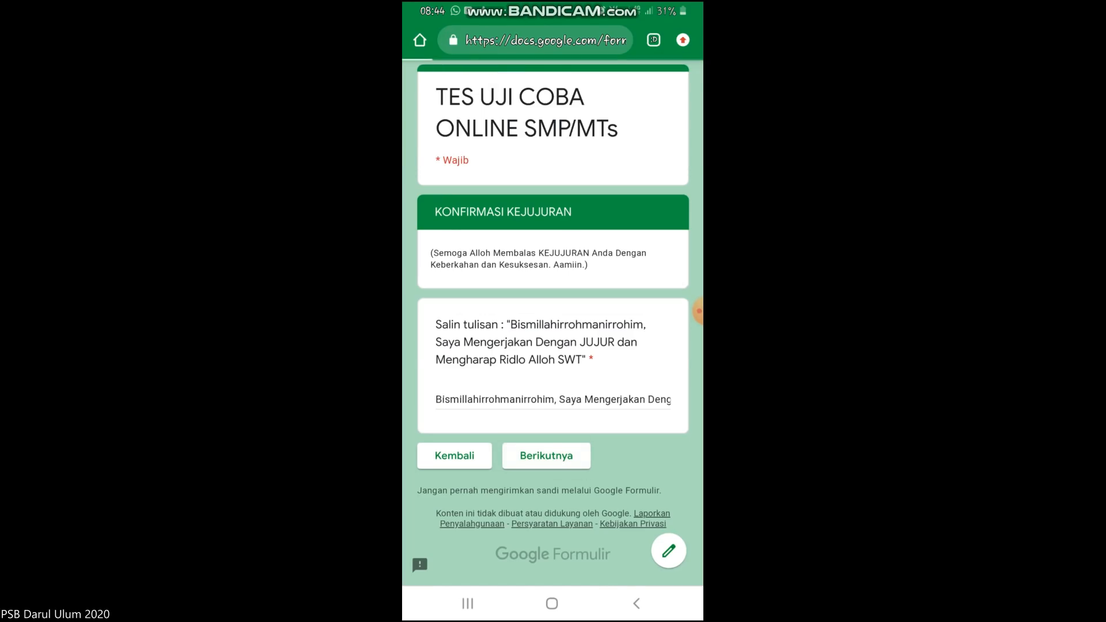
{"action": "scroll", "coordinate": [554, 323], "scroll_direction": "up", "scroll_amount": 2}
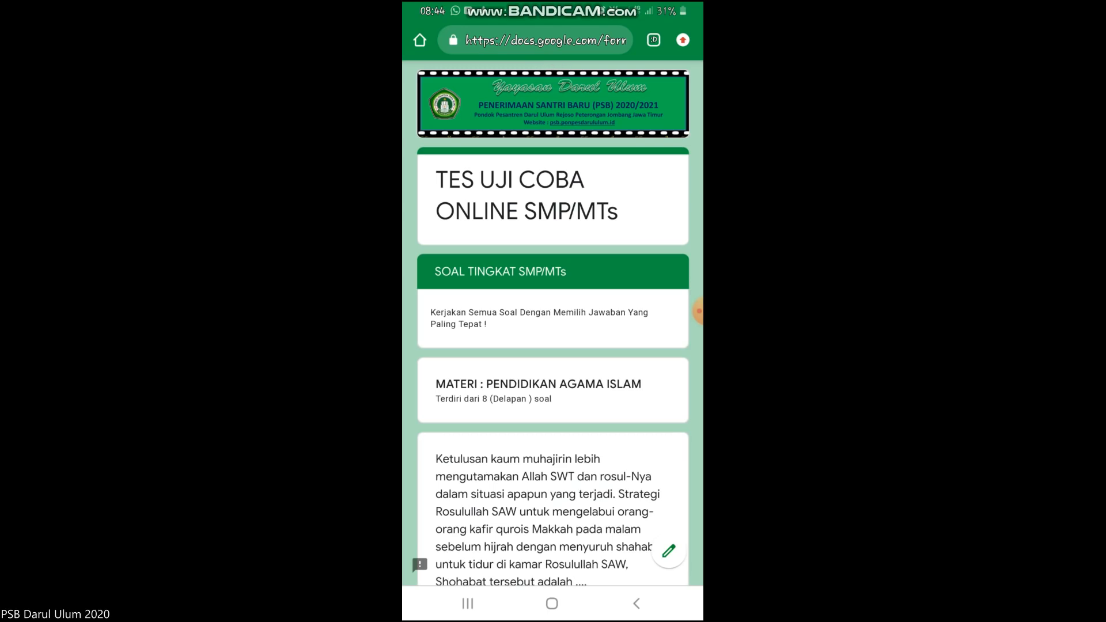
Scroll through the SMP/MTs test questions and advance to the PENUTUP closing page.
{"action": "scroll", "coordinate": [553, 323], "scroll_direction": "down", "scroll_amount": 15}
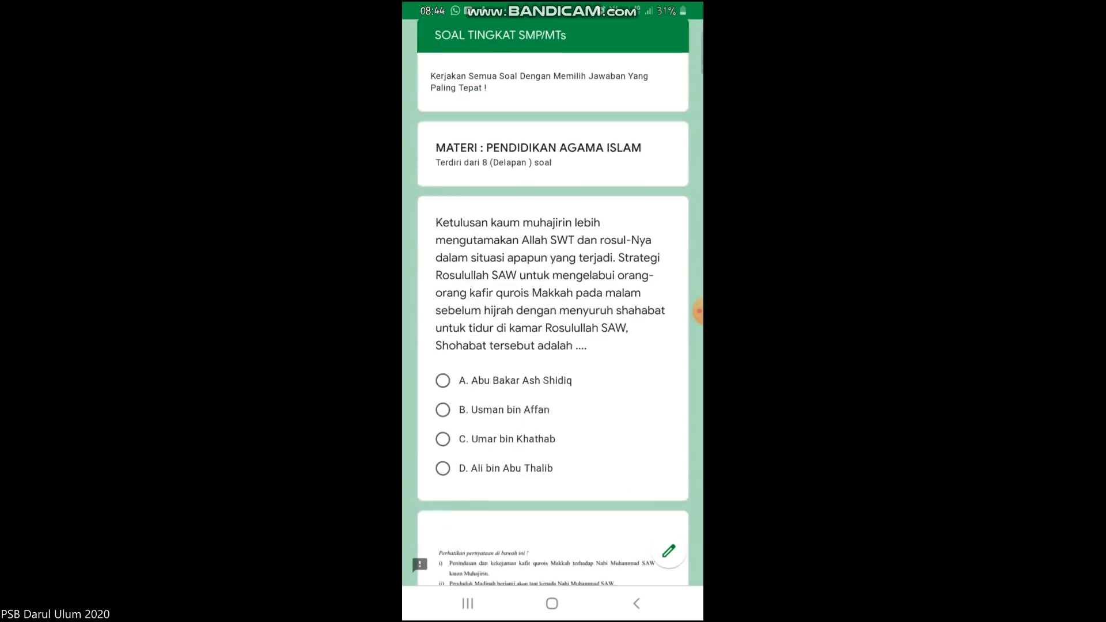
{"action": "scroll", "coordinate": [553, 323], "scroll_direction": "down", "scroll_amount": 15}
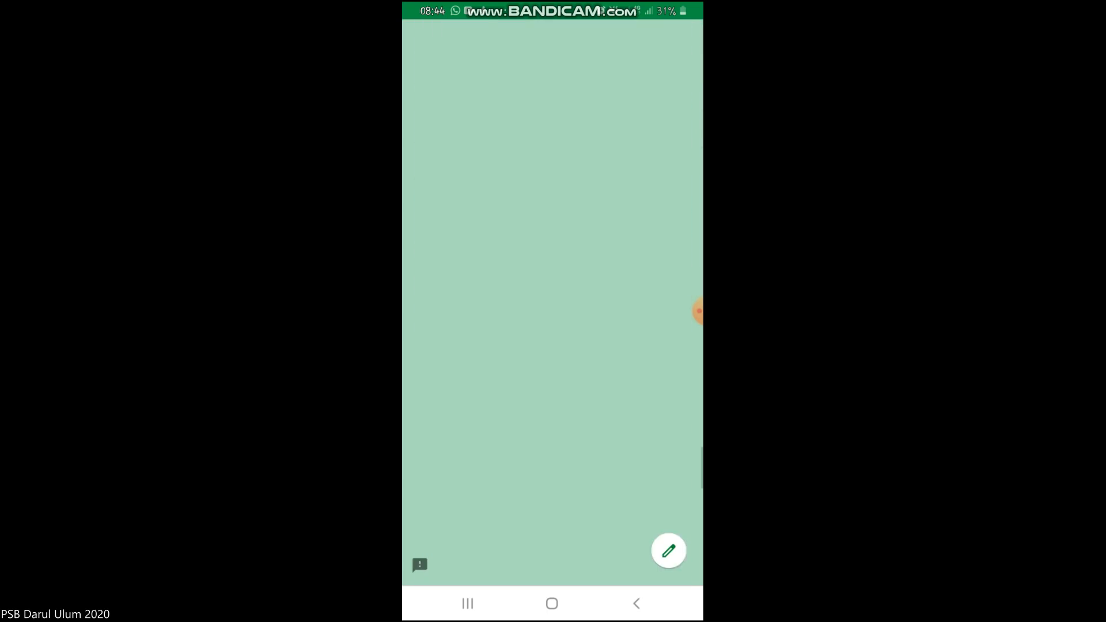
{"action": "scroll", "coordinate": [553, 323], "scroll_direction": "up", "scroll_amount": 5}
{"action": "scroll", "coordinate": [553, 323], "scroll_direction": "up", "scroll_amount": 8}
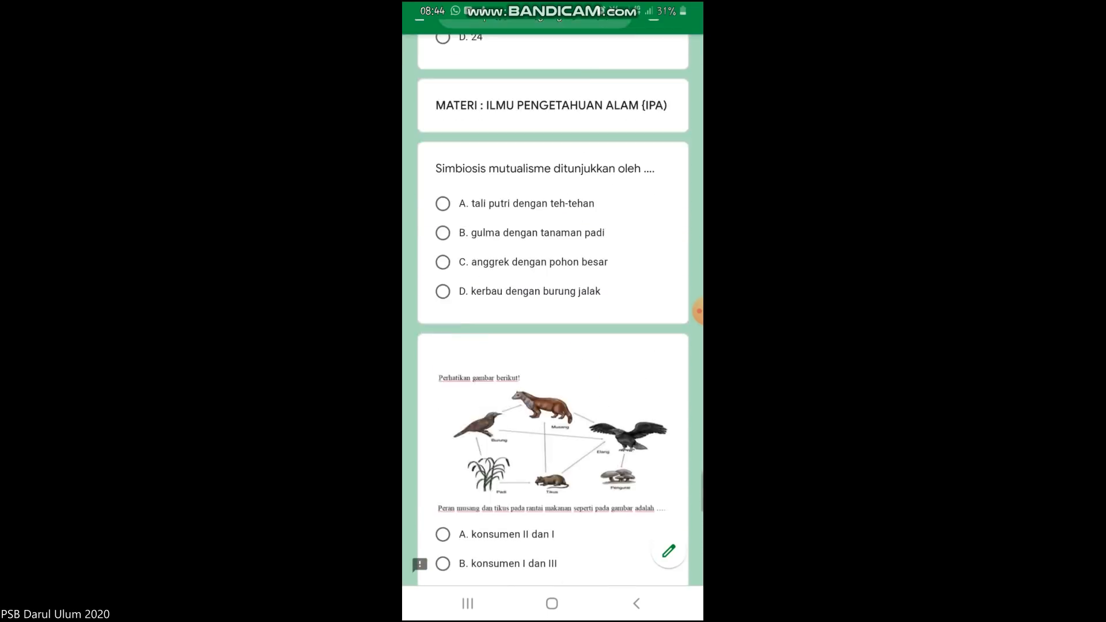
{"action": "scroll", "coordinate": [552, 323], "scroll_direction": "up", "scroll_amount": 15}
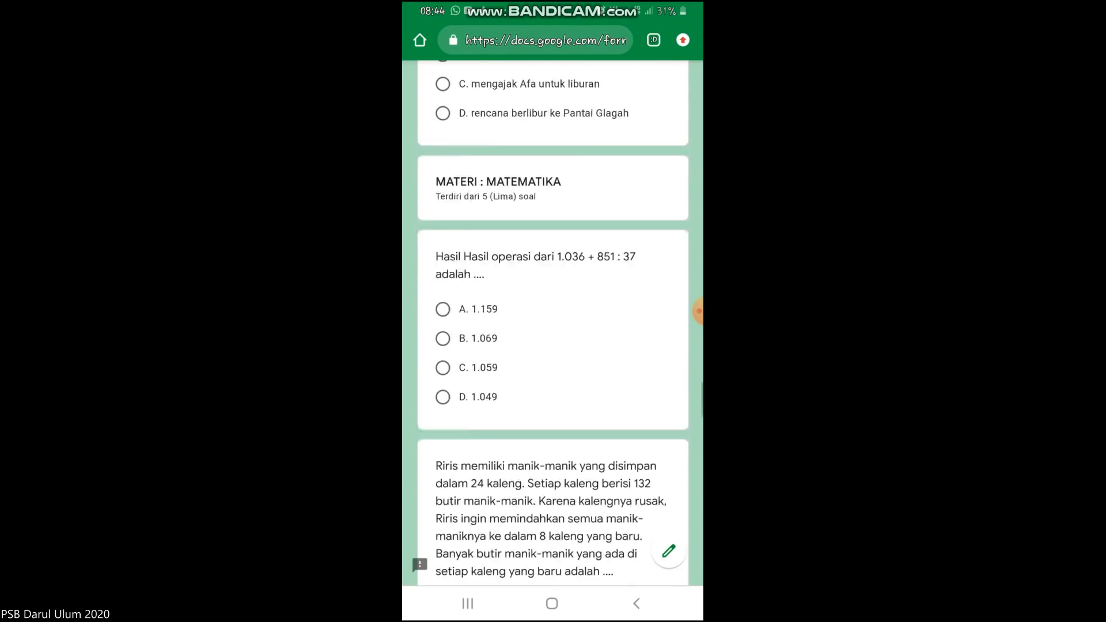
{"action": "scroll", "coordinate": [552, 323], "scroll_direction": "down", "scroll_amount": 5}
{"action": "scroll", "coordinate": [553, 323], "scroll_direction": "down", "scroll_amount": 15}
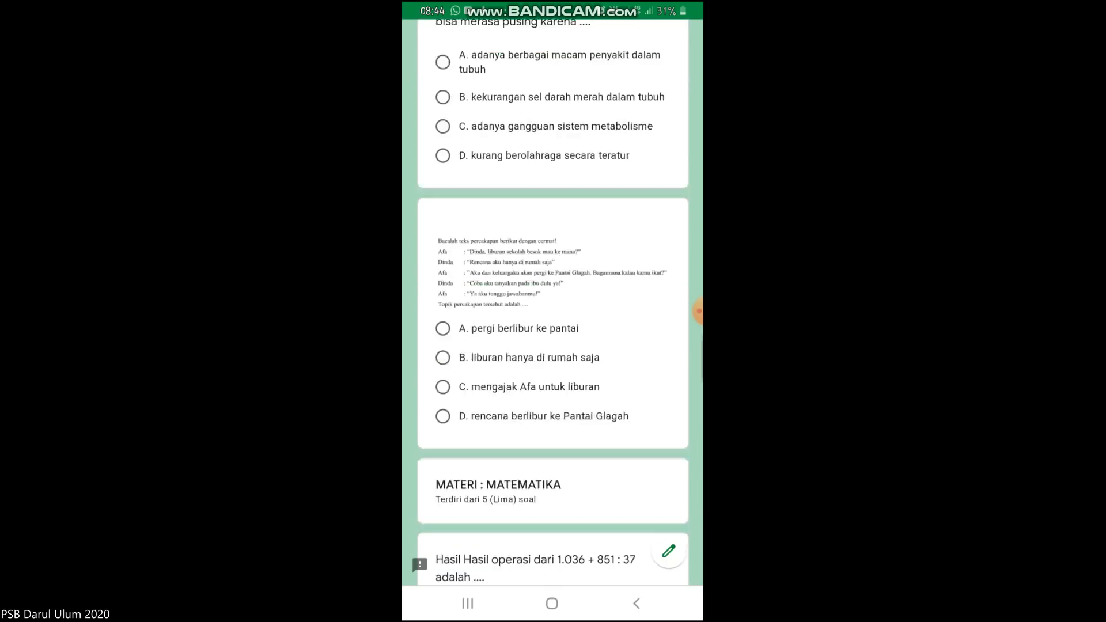
{"action": "scroll", "coordinate": [553, 323], "scroll_direction": "up", "scroll_amount": 5}
{"action": "scroll", "coordinate": [553, 322], "scroll_direction": "down", "scroll_amount": 5}
{"action": "left_click", "coordinate": [546, 455]}
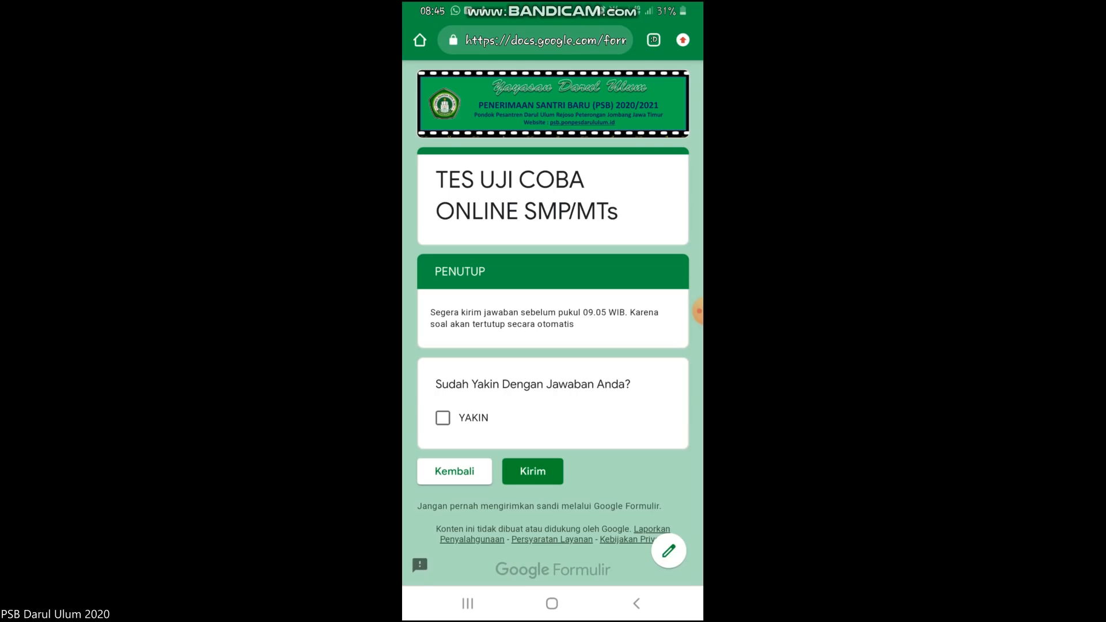
{"action": "mouse_move", "coordinate": [610, 430]}
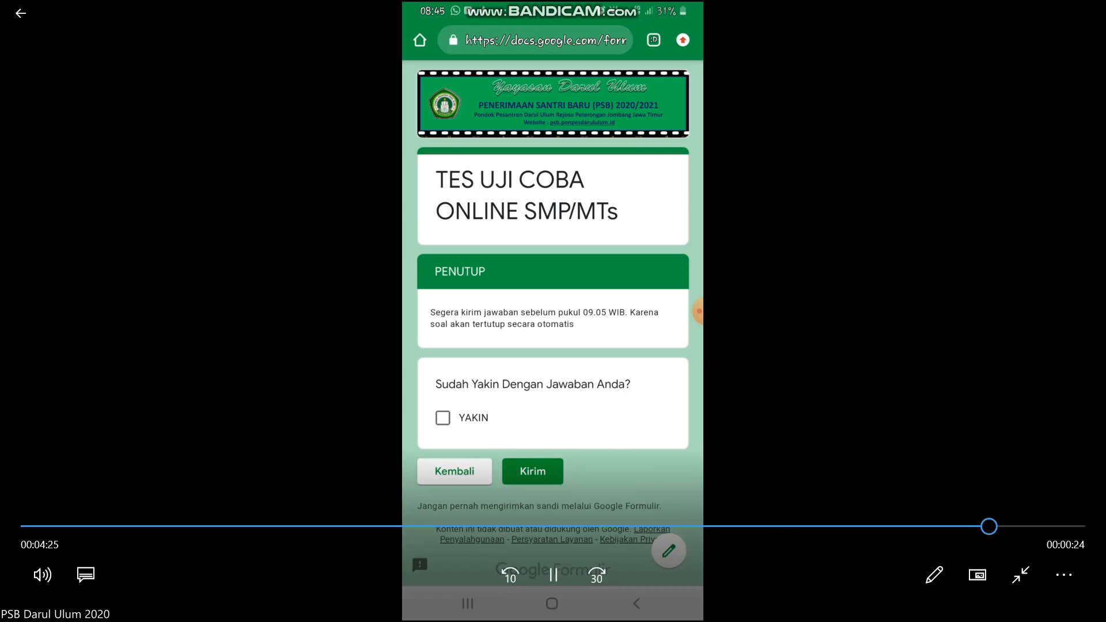